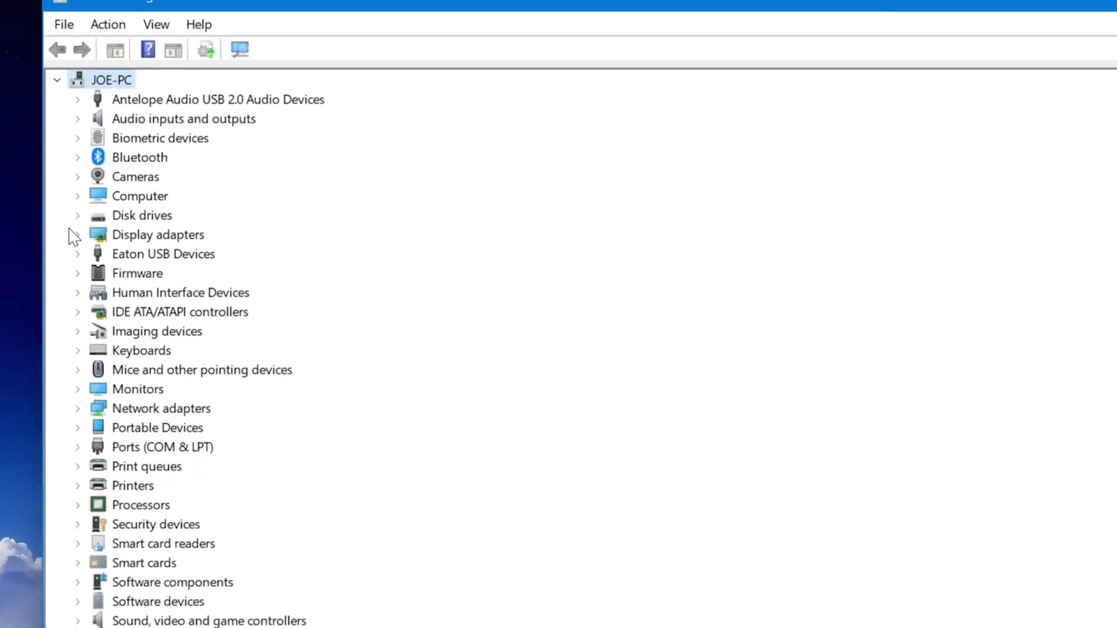
- Expand the disk drives category in Device Manager to view its devices, and open the display adapters category too
click(93, 227)
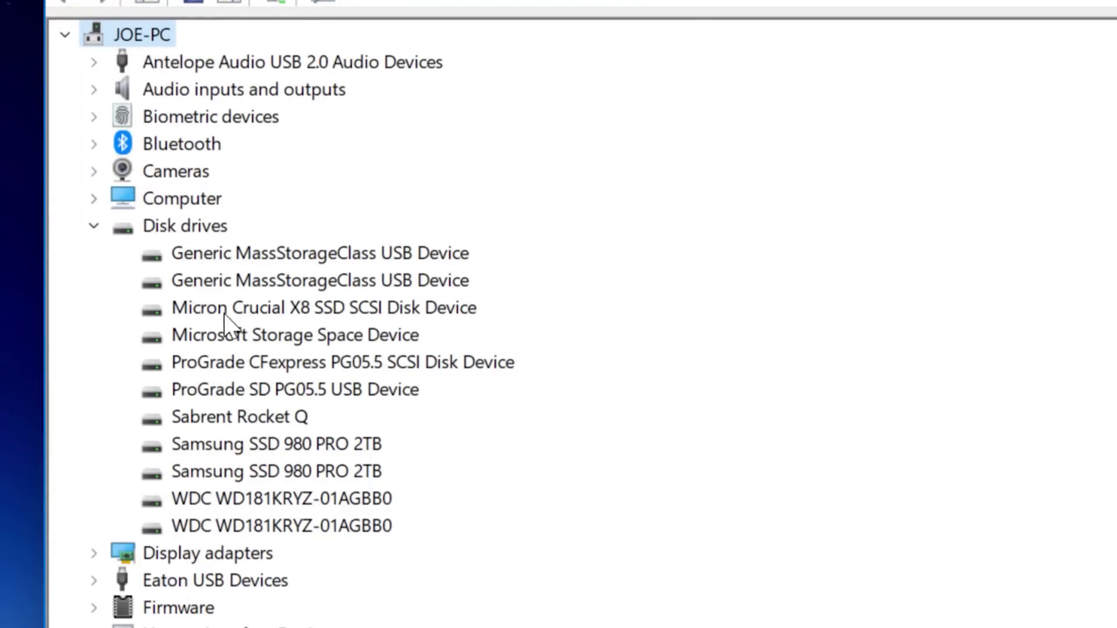
click(93, 553)
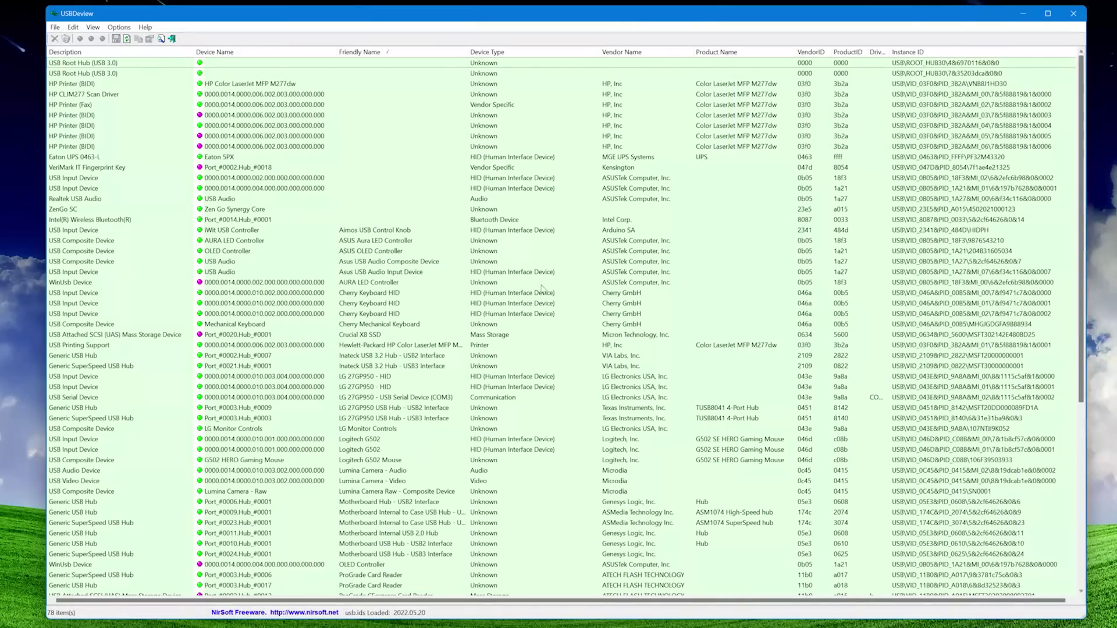
- Switch to USBDeview, view the available columns in its column settings, and close them without changes
right_click(231, 60)
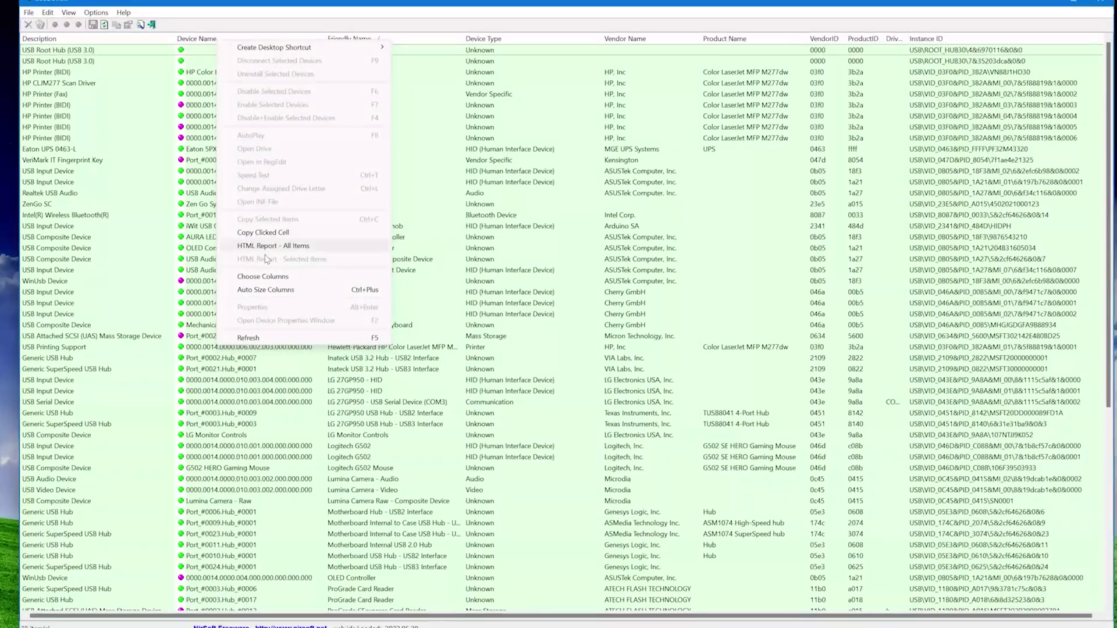
click(267, 67)
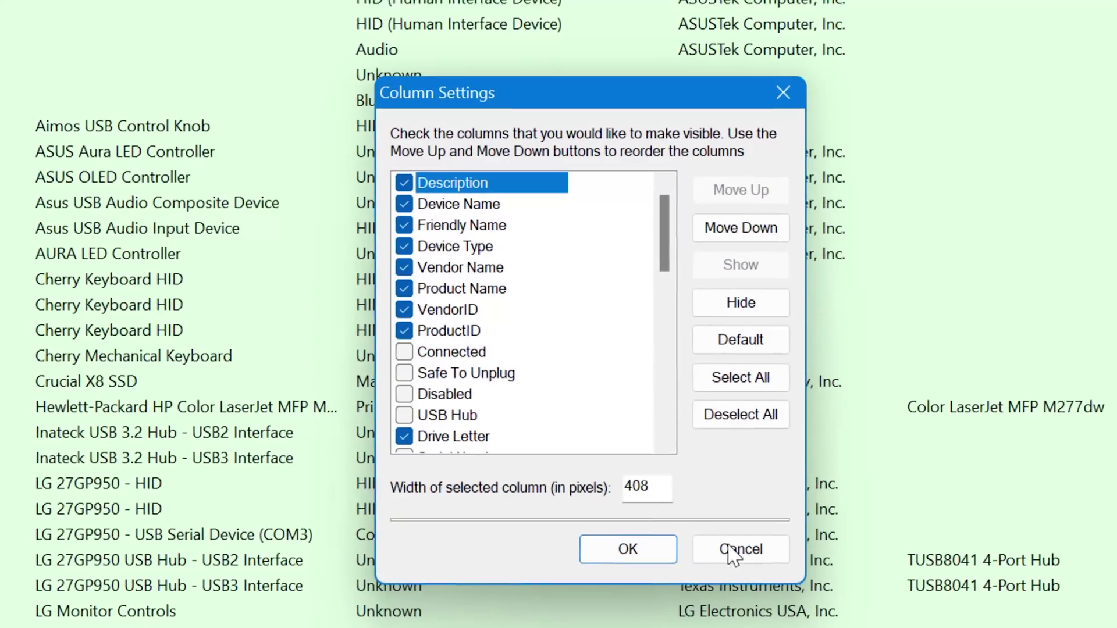
click(730, 543)
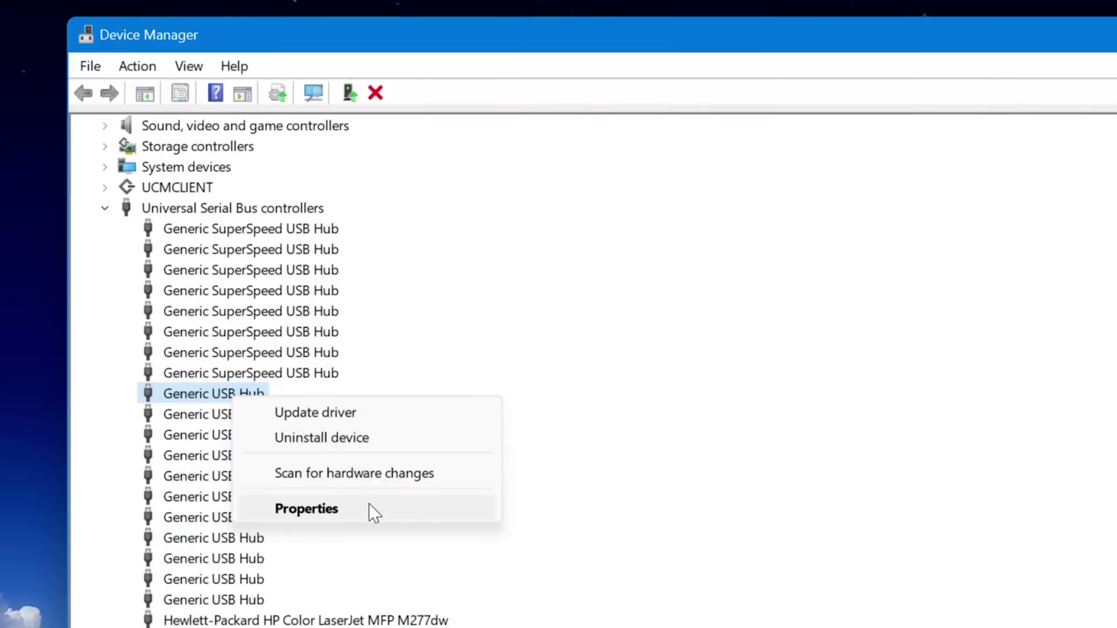
- In Device Manager, open the properties of a Generic USB Hub and browse the available detail properties for identifying information
click(369, 509)
click(446, 85)
click(453, 199)
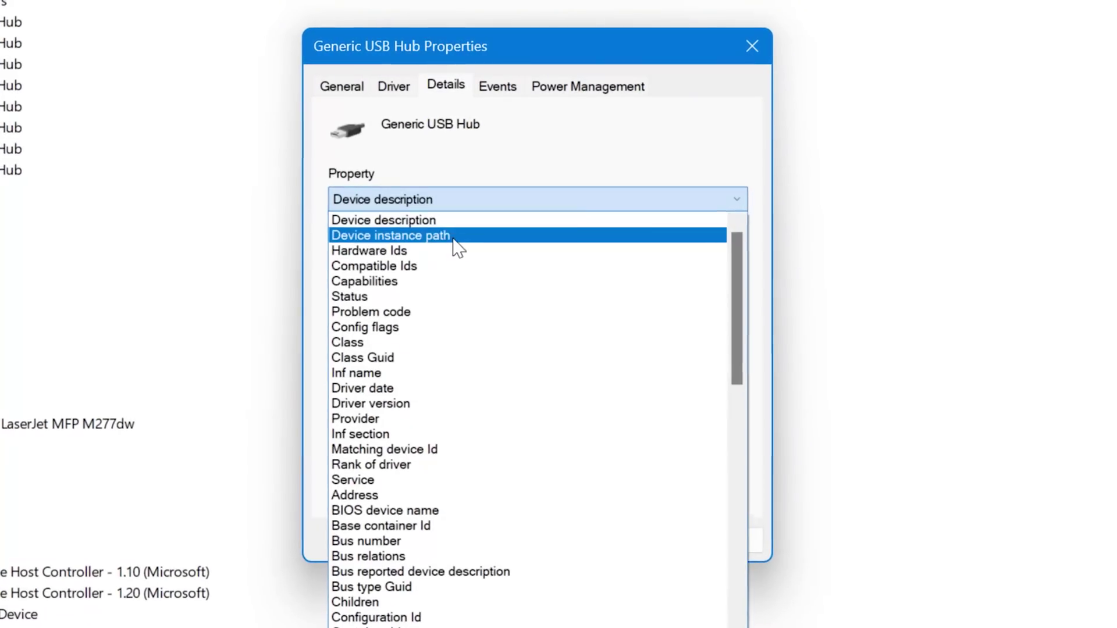
click(458, 221)
click(456, 199)
scroll(462, 445, down, 10)
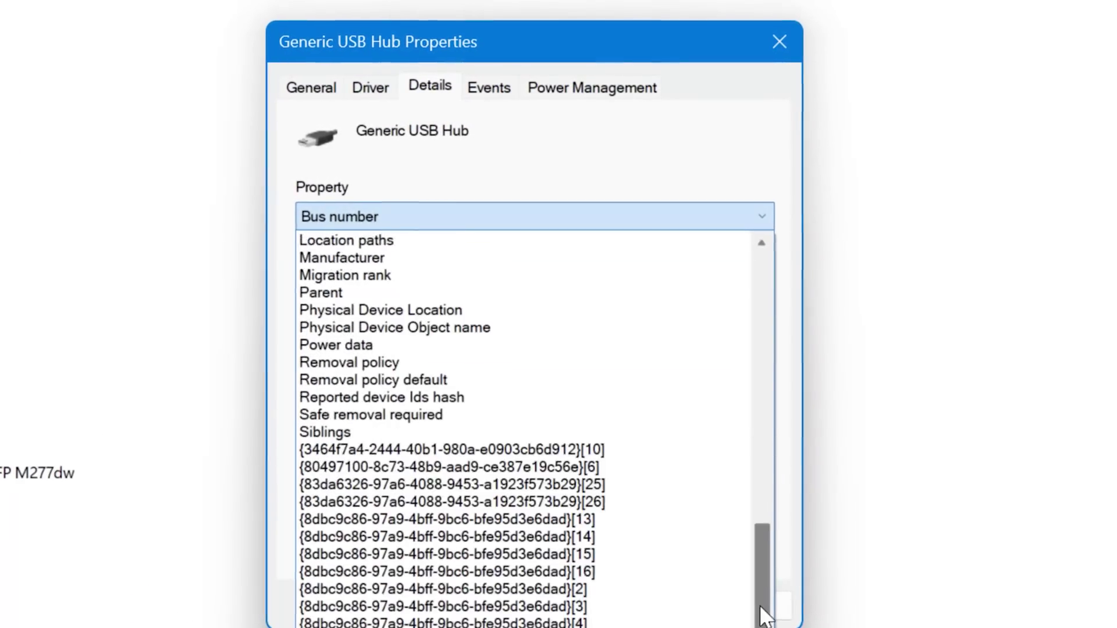
drag(762, 614, 767, 361)
click(649, 312)
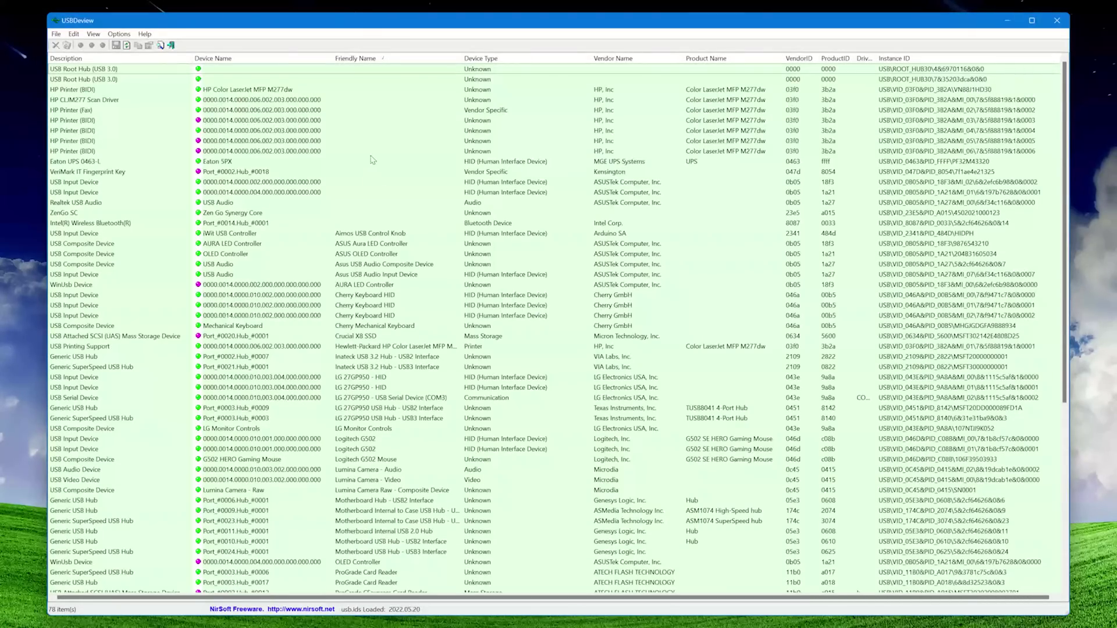
- In USBDeview, keep the Friendly Name column enabled in the column settings and widen that column
right_click(428, 65)
click(465, 276)
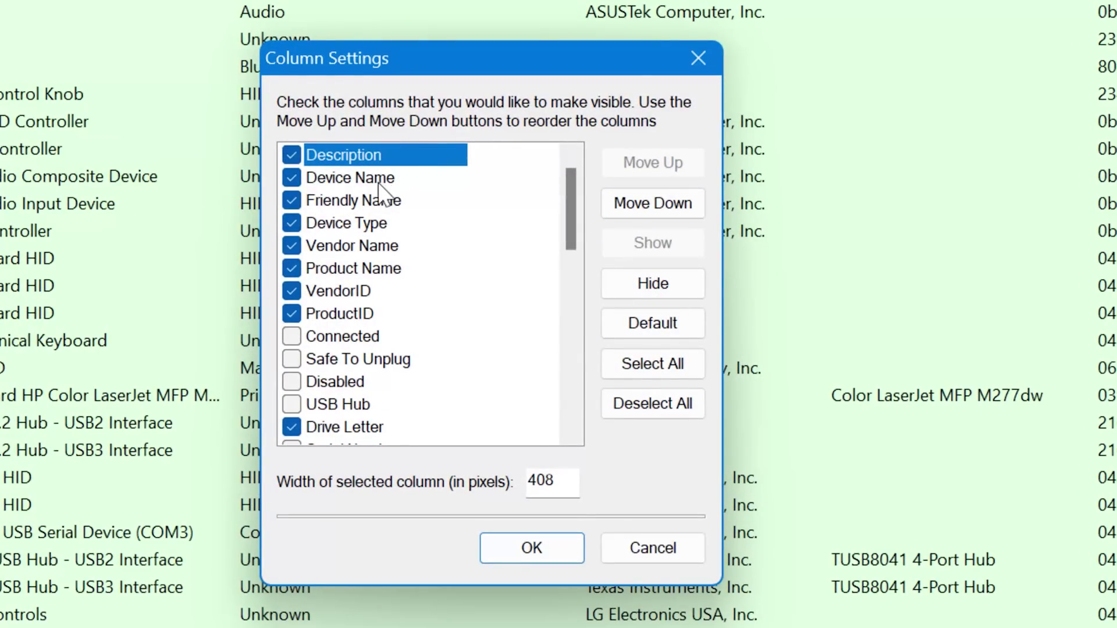
key(Return)
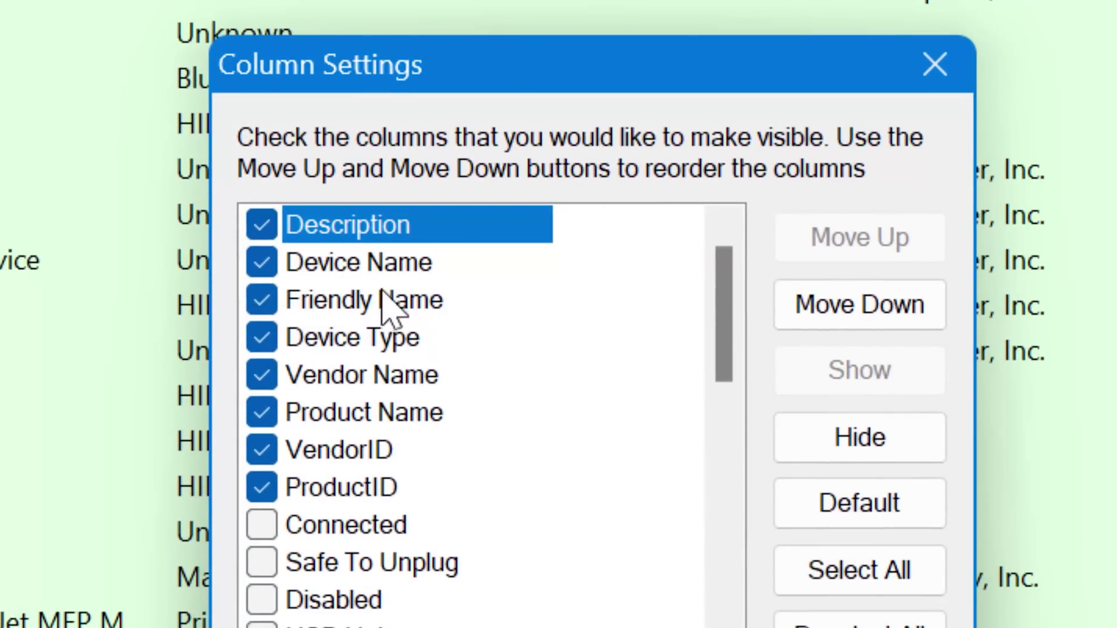
click(326, 263)
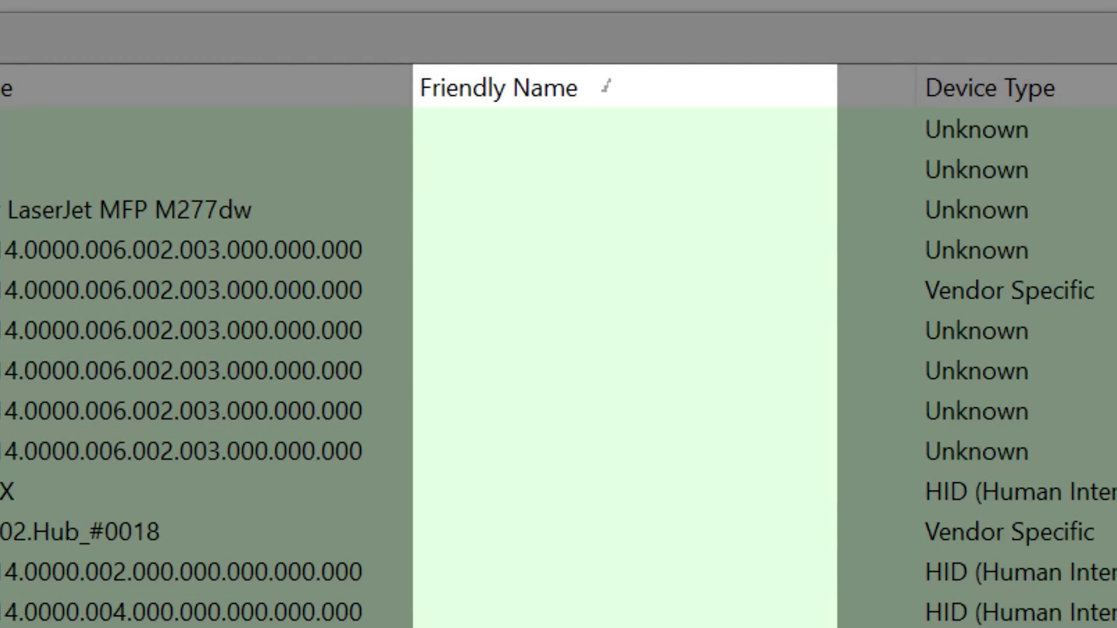
key(Tab)
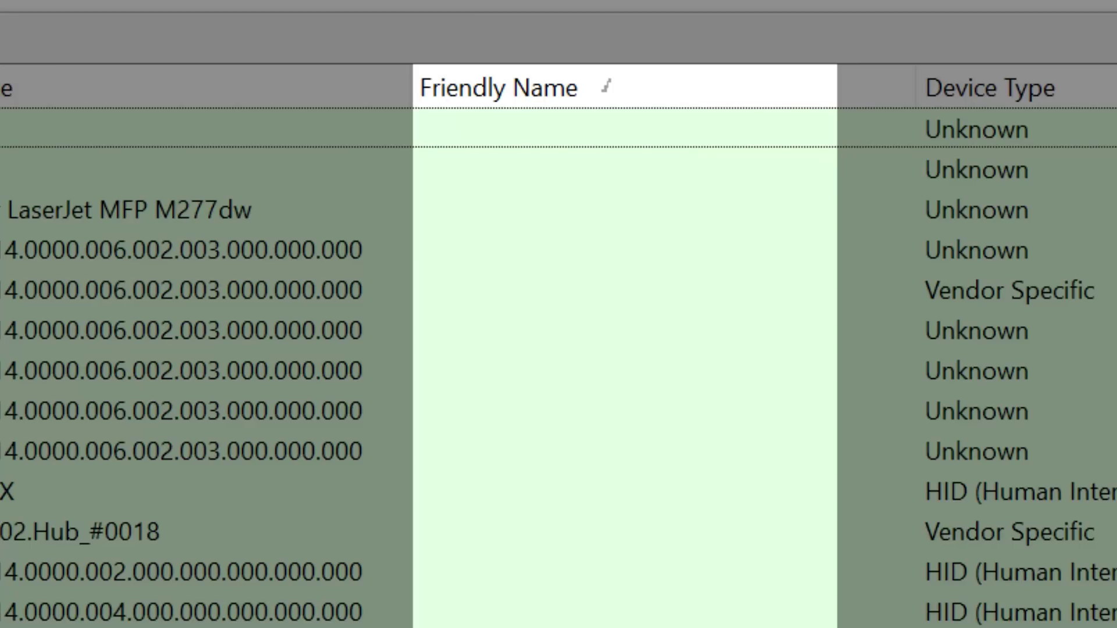
drag(919, 98, 1004, 110)
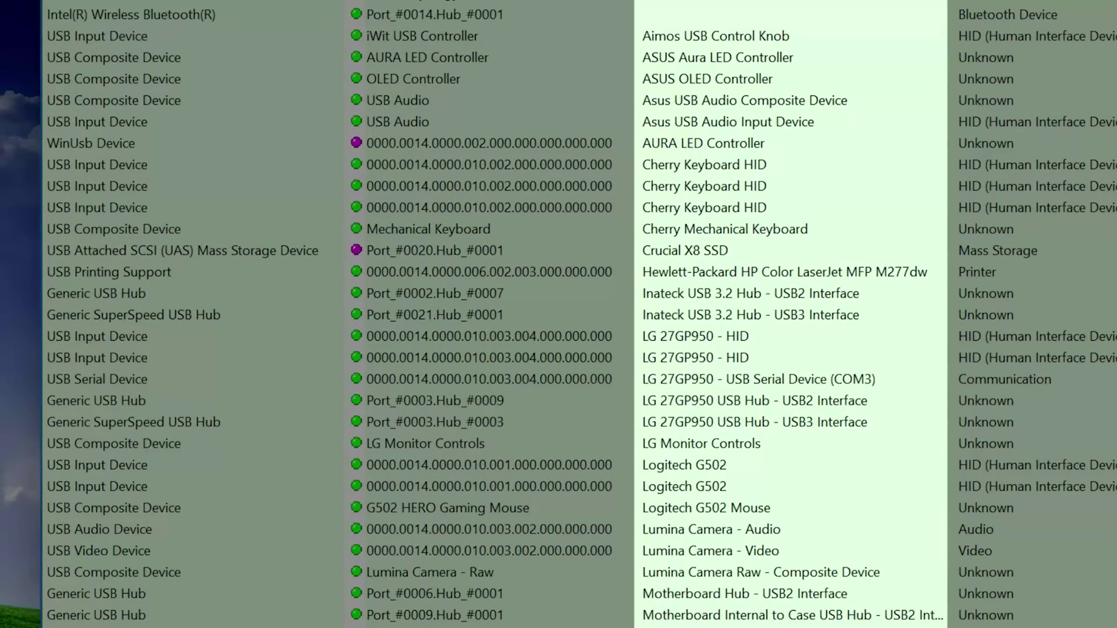
- Examine the friendly names in the device list and the device names of the USB composite devices
scroll(582, 314, down, 9)
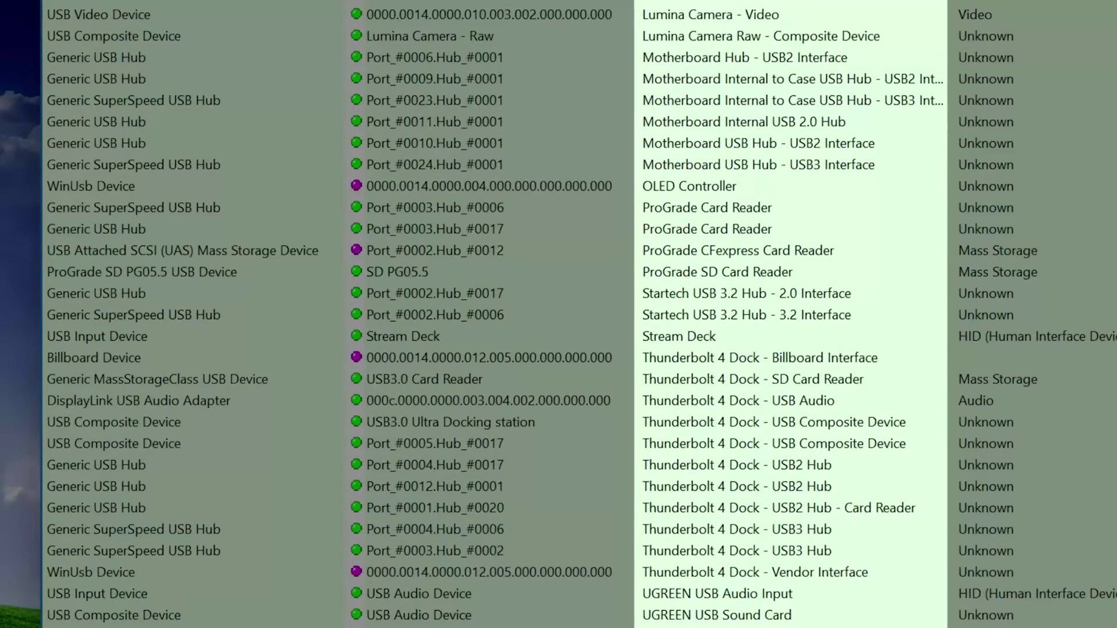
scroll(581, 314, up, 9)
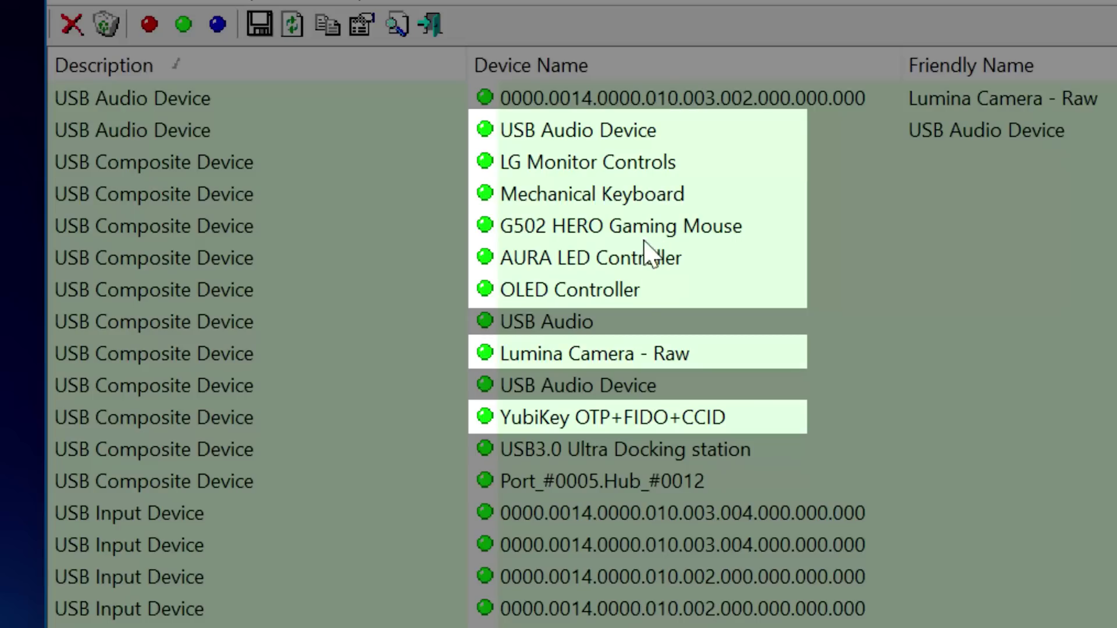
click(631, 425)
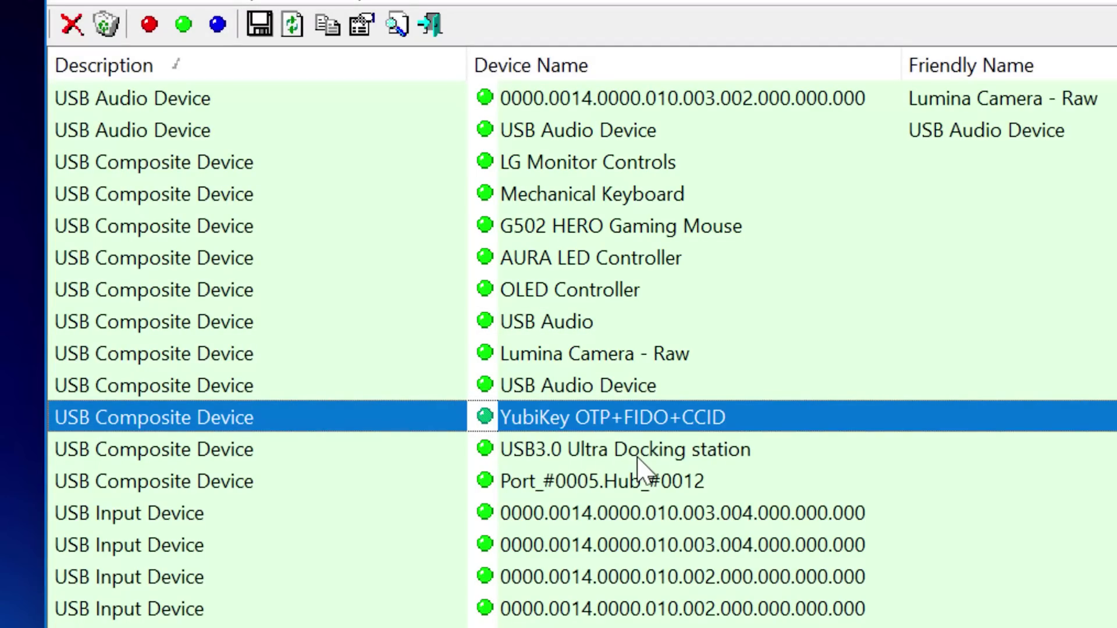
click(638, 458)
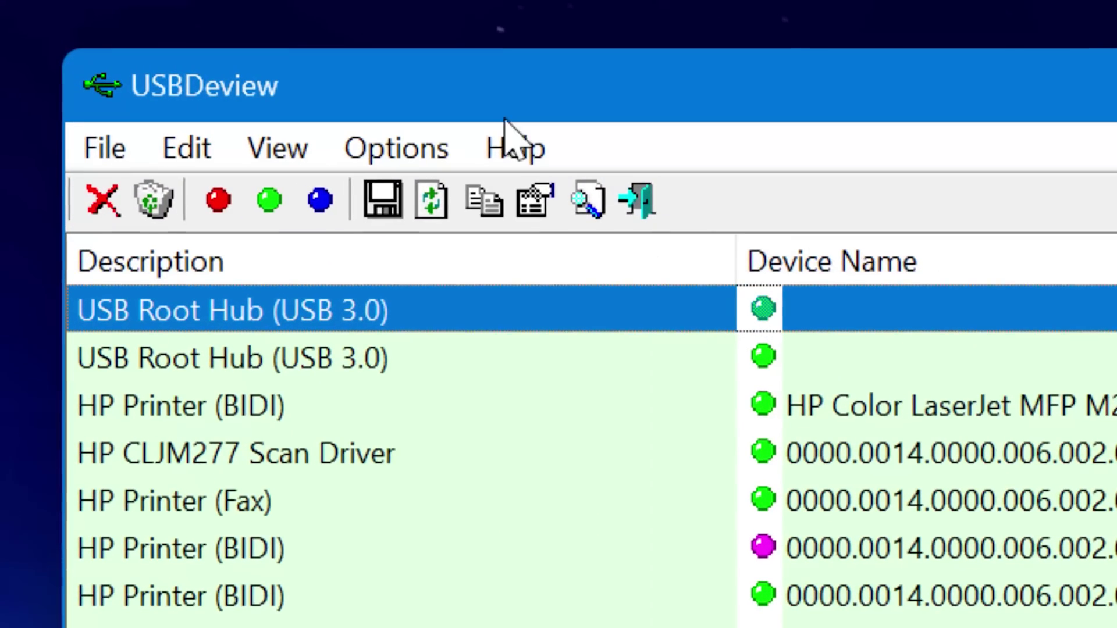
- Set the RegEdit open mode to With Elevation and open the G502 HERO Gaming Mouse composite device in RegEdit
click(192, 68)
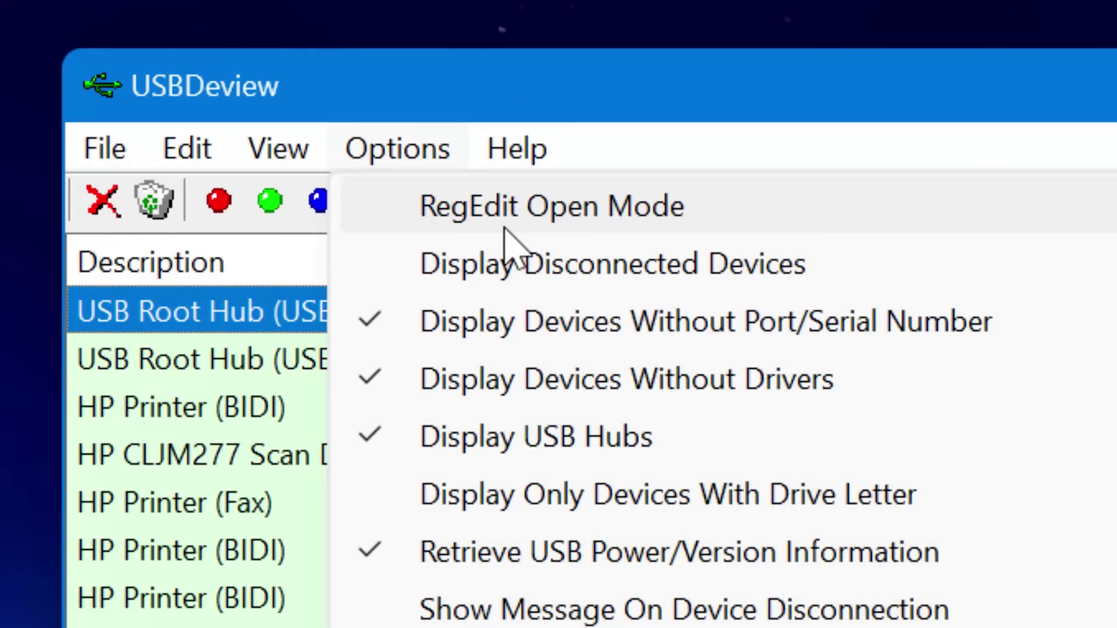
mouse_move(1076, 210)
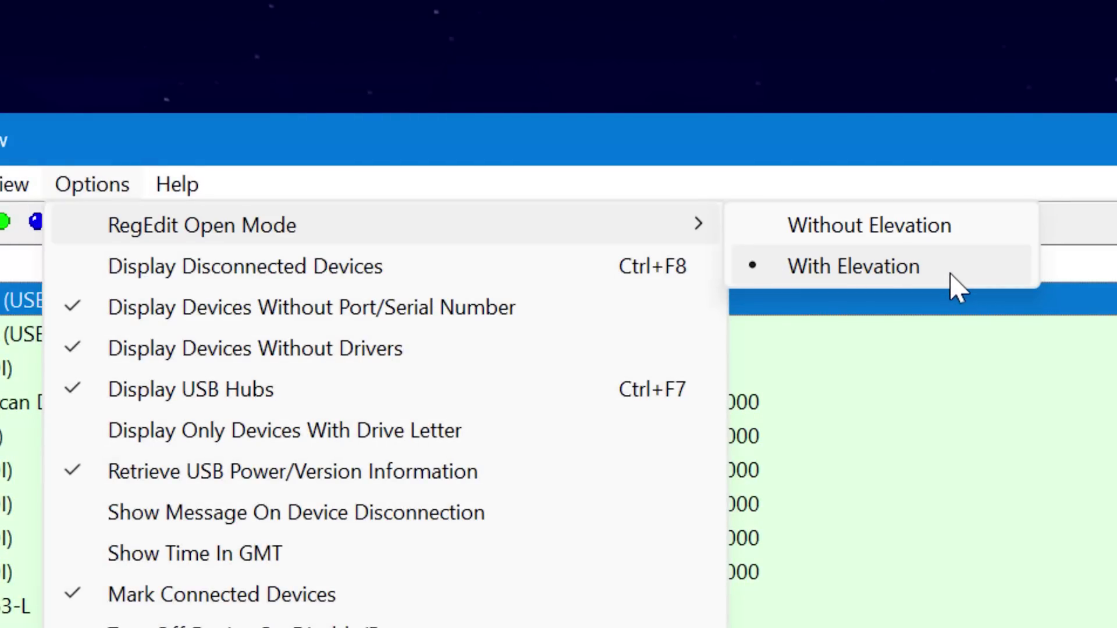
click(952, 285)
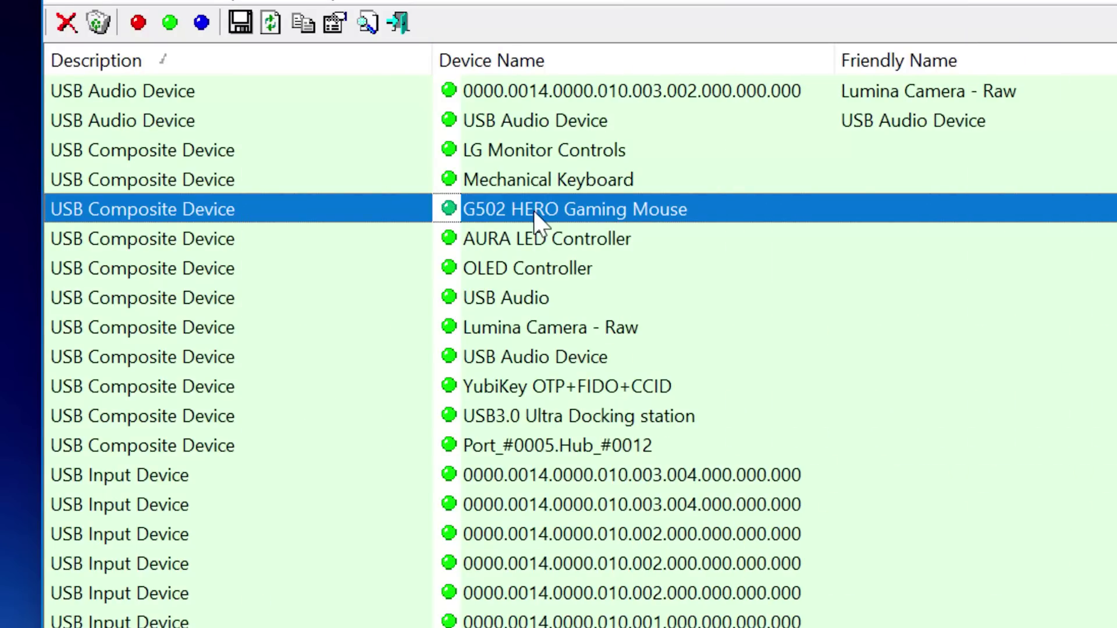
right_click(716, 207)
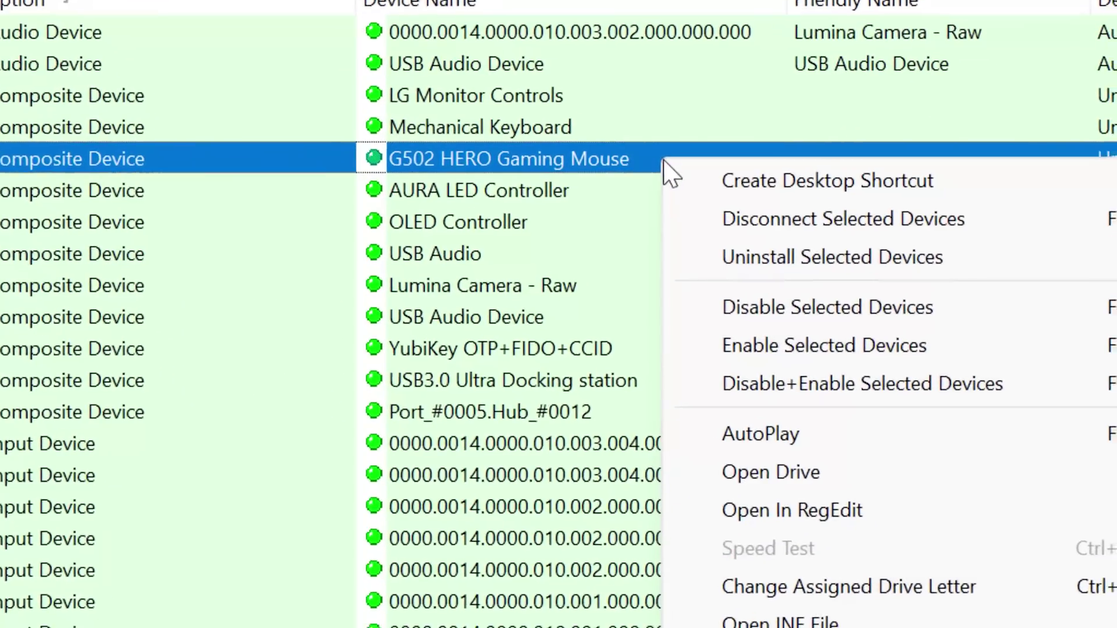
click(573, 305)
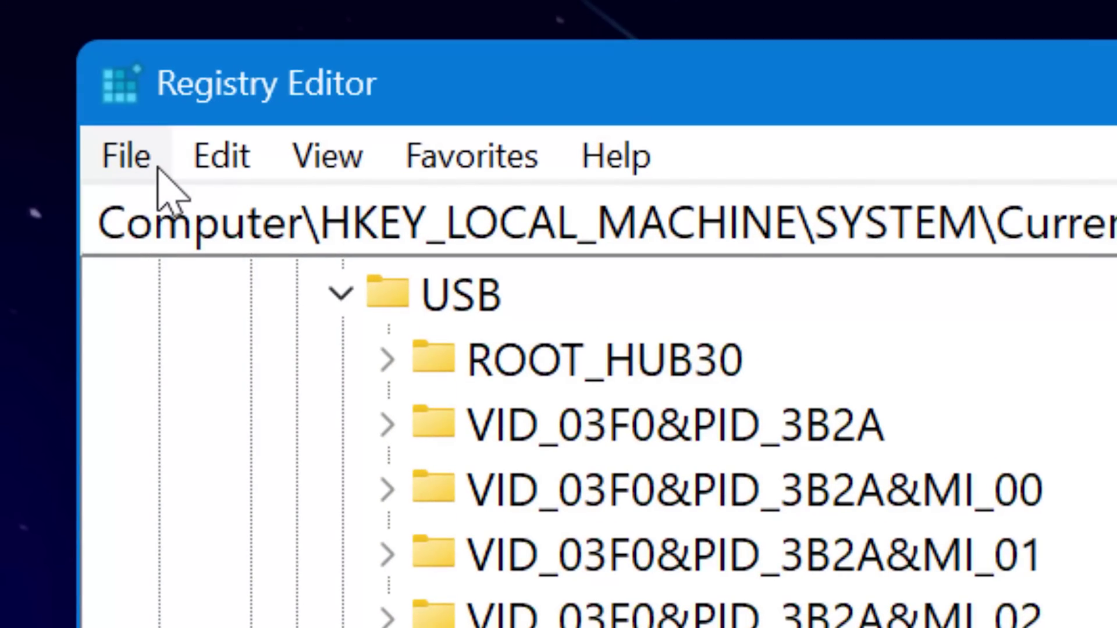
- Export the entire registry to a backup file, using the All export range
click(157, 167)
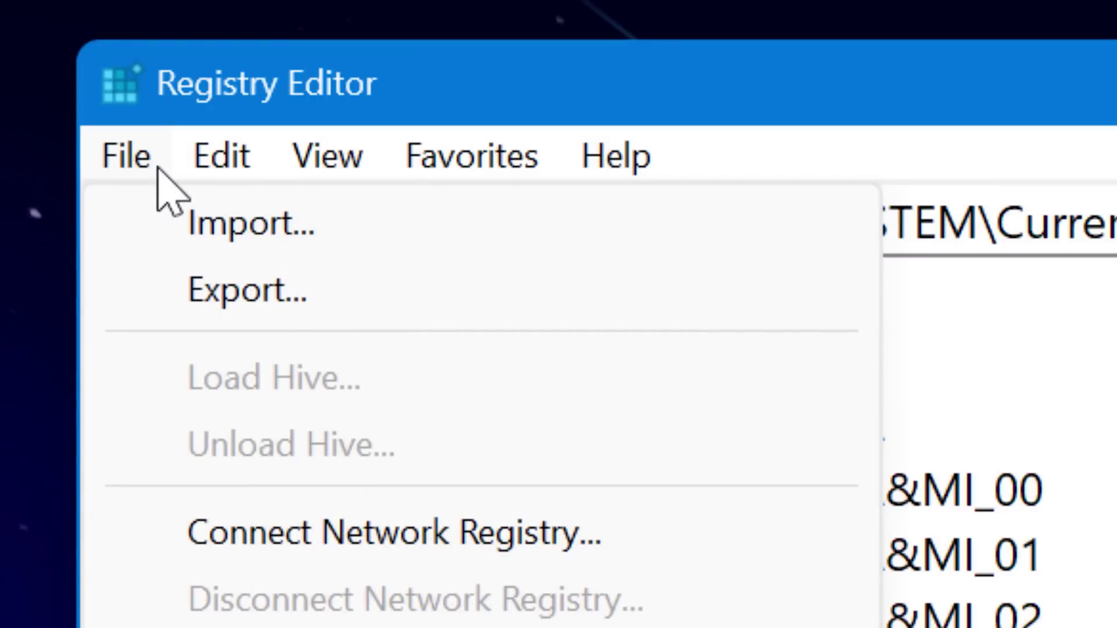
click(153, 302)
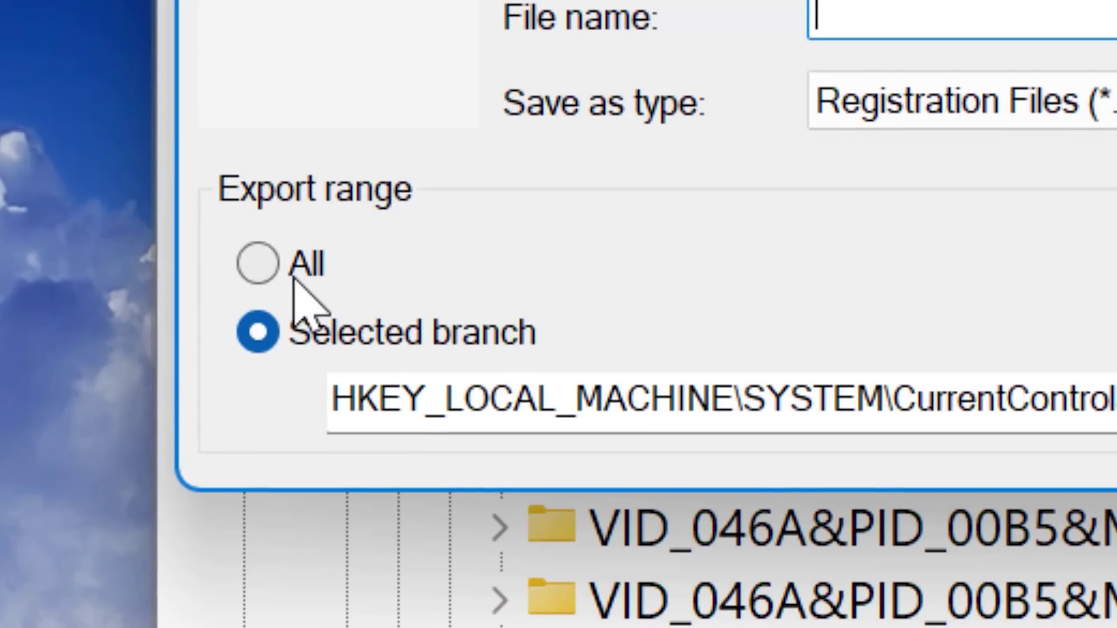
click(294, 279)
click(1001, 15)
text(Backu)
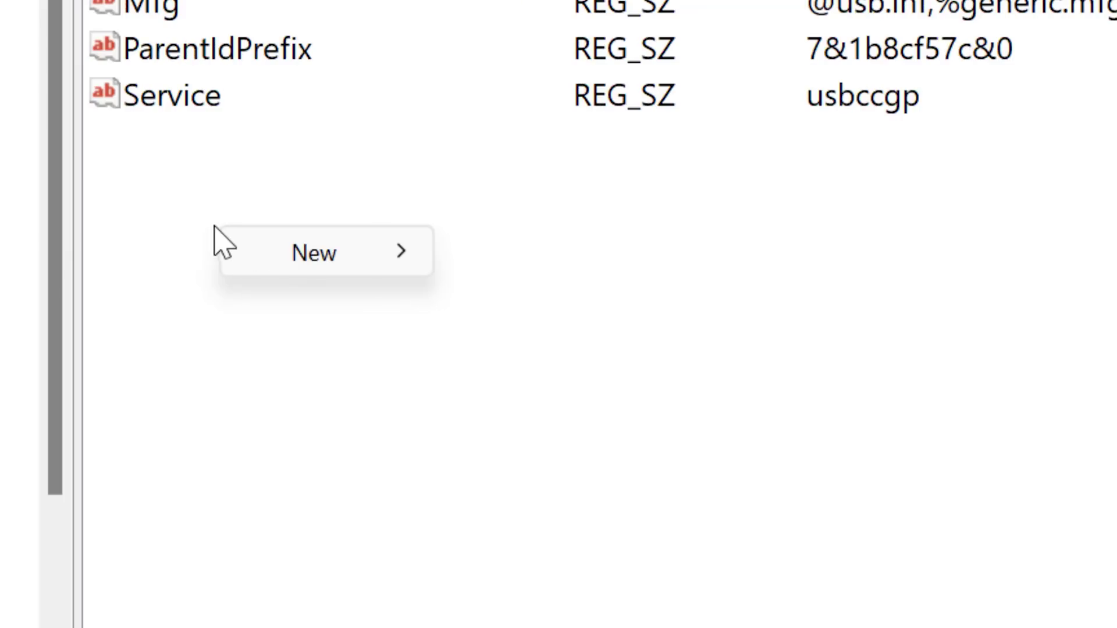
- Create a new string value named FriendlyName in the gaming mouse's registry key
click(201, 232)
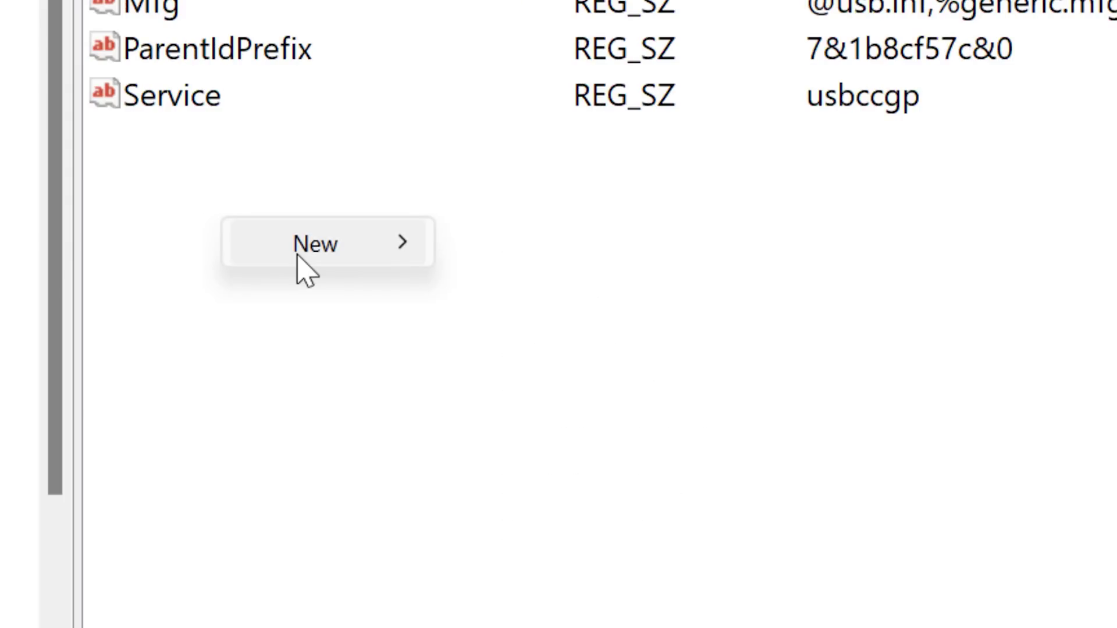
mouse_move(349, 244)
click(506, 306)
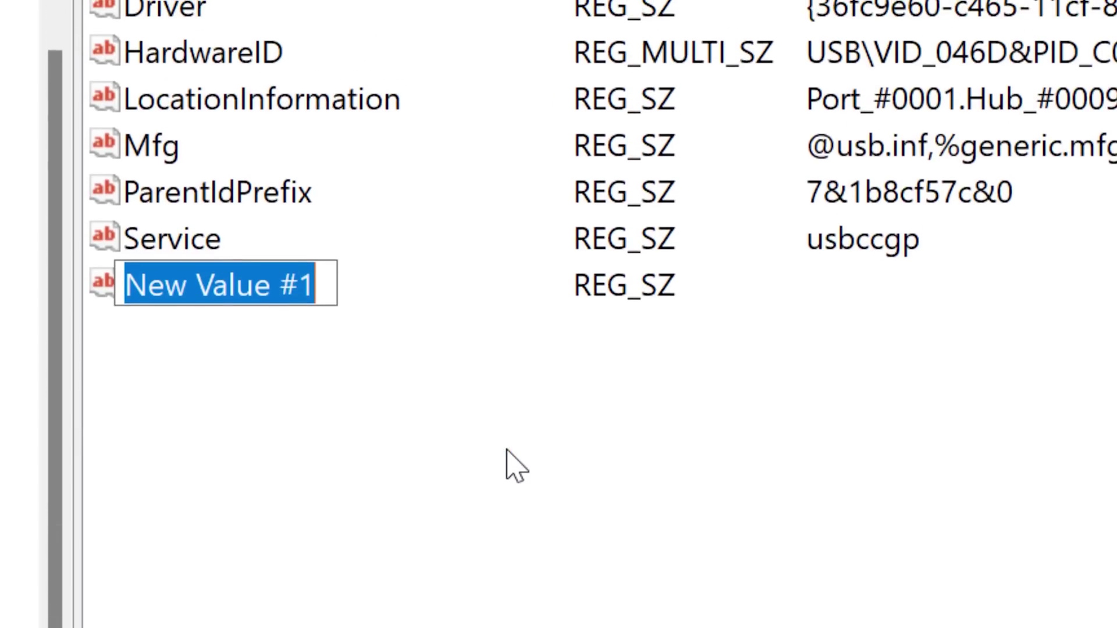
text(FriendlyNam)
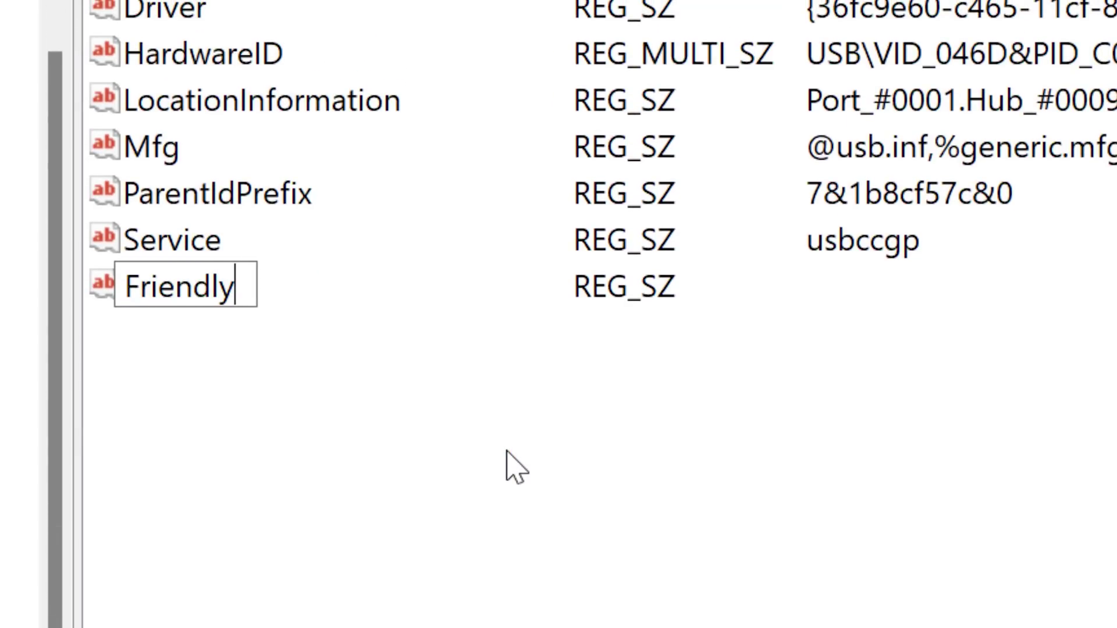
key(Return)
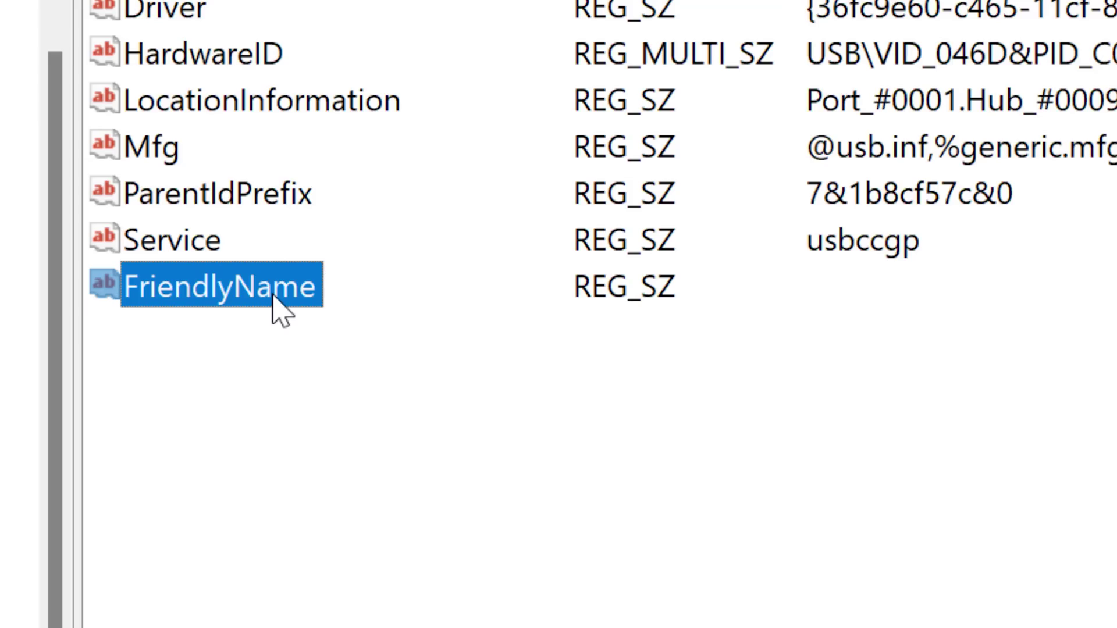
- Set the FriendlyName value data to "Logitech G502 Mouse" and save it
double_click(536, 269)
text(L)
text(ogitech)
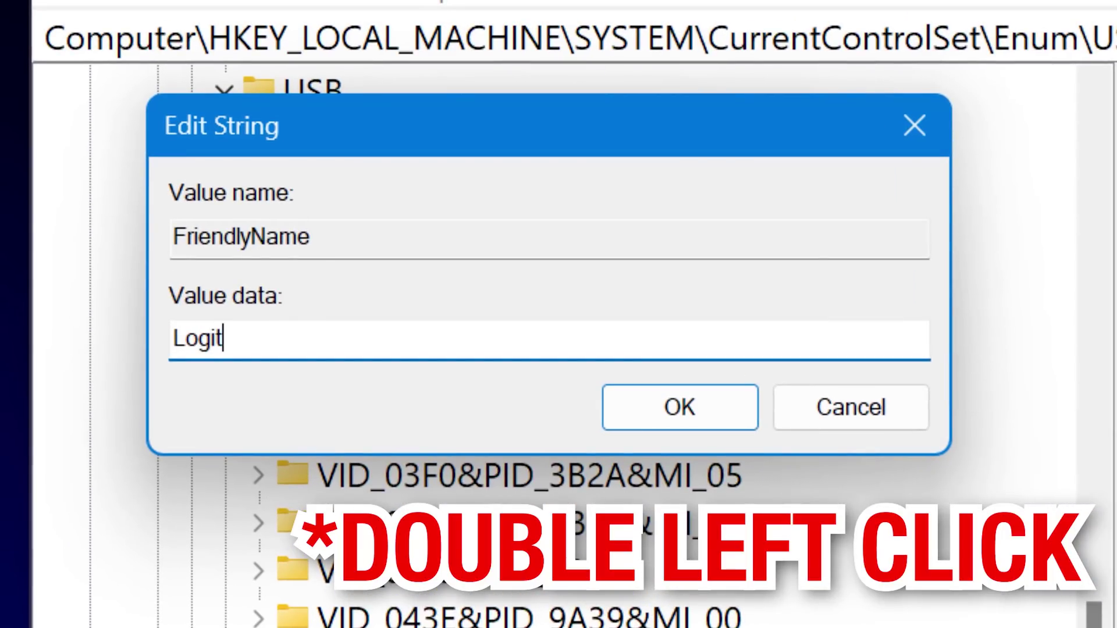
text( G502 Mouse)
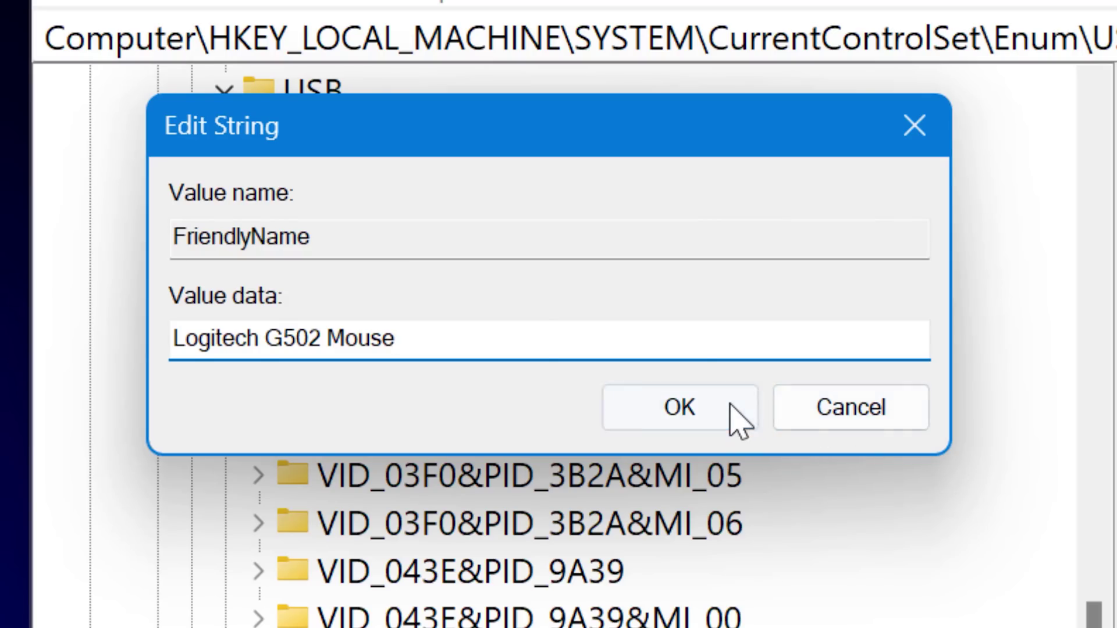
click(1093, 433)
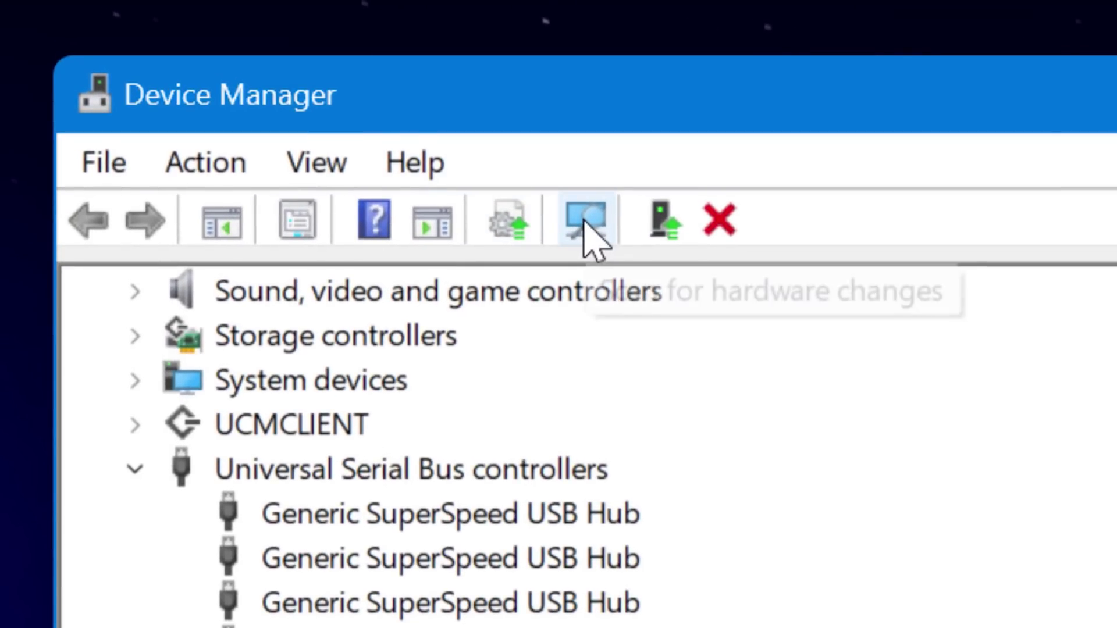
- Switch to Device Manager and scan for hardware changes
click(584, 224)
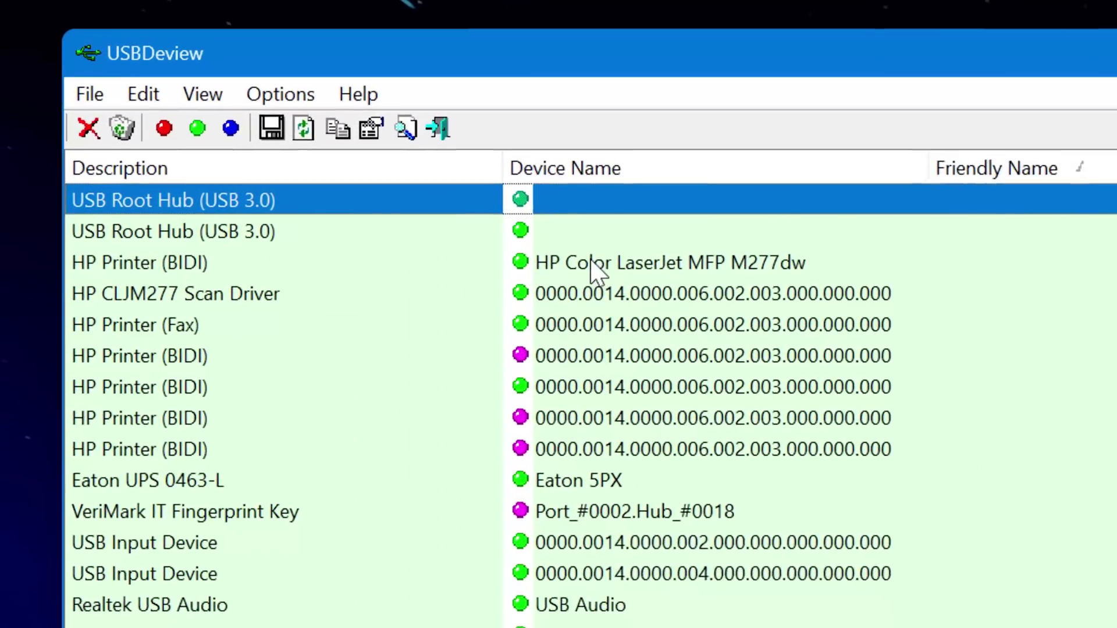
- Switch to USBDeview, refresh the device list, and select the Realtek USB Audio device
click(301, 172)
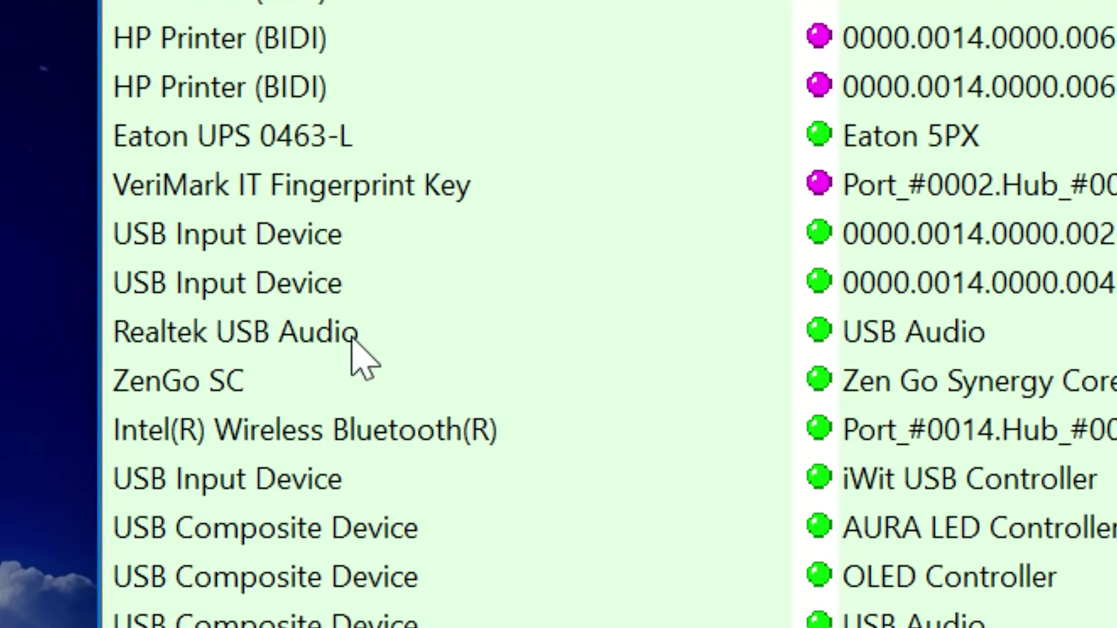
click(196, 627)
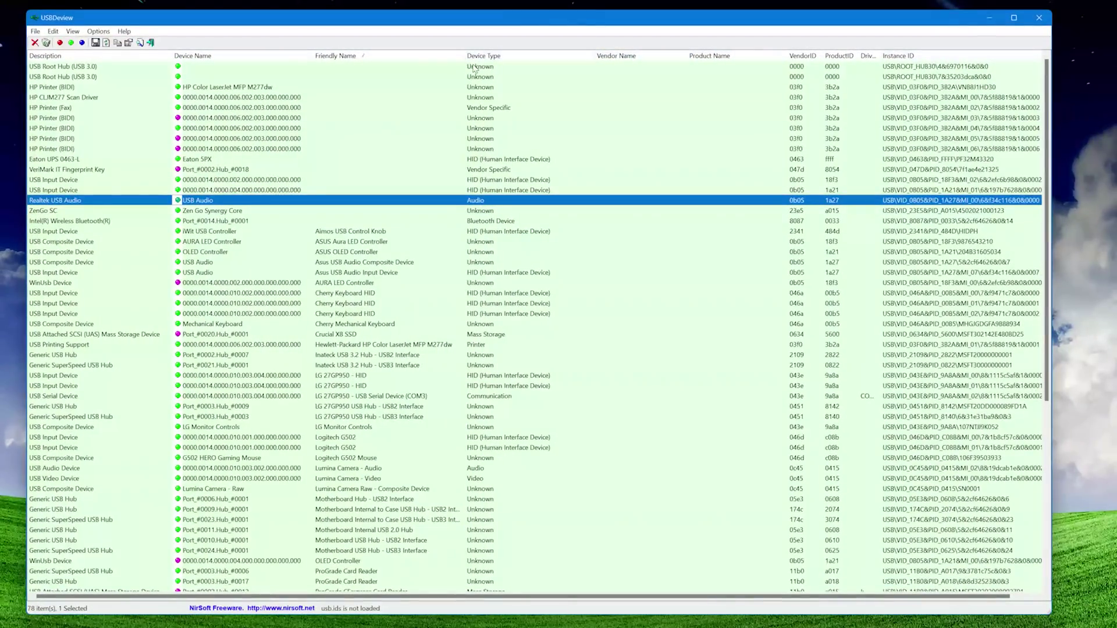
- Open the online usb.ids list from USBDeview's "usb.ids is not loaded" link and skim its vendor and device entries
click(473, 68)
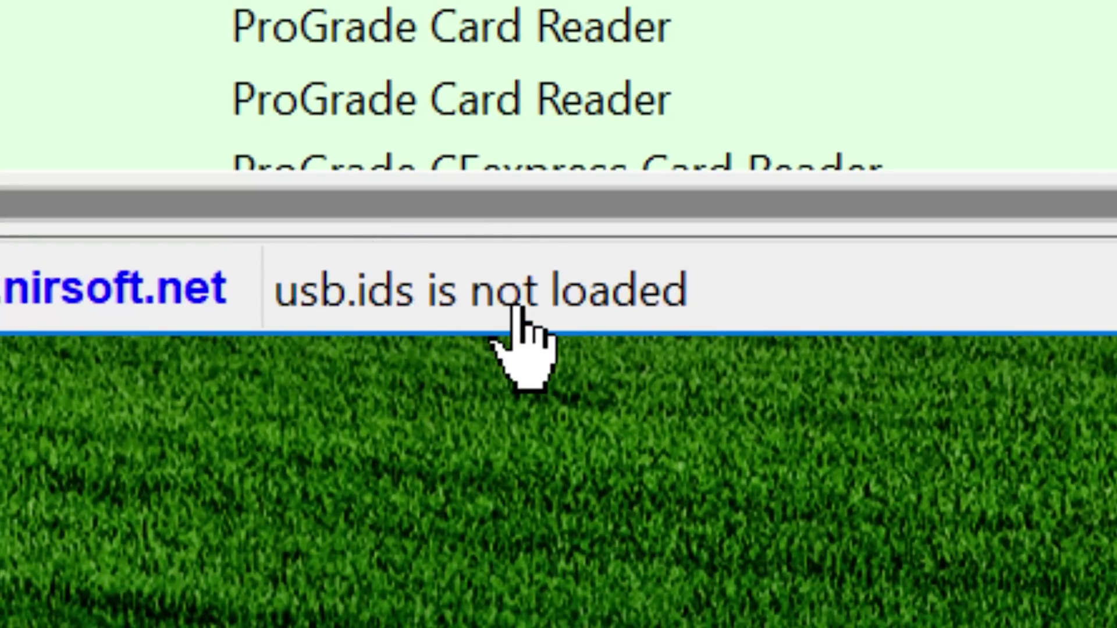
click(460, 311)
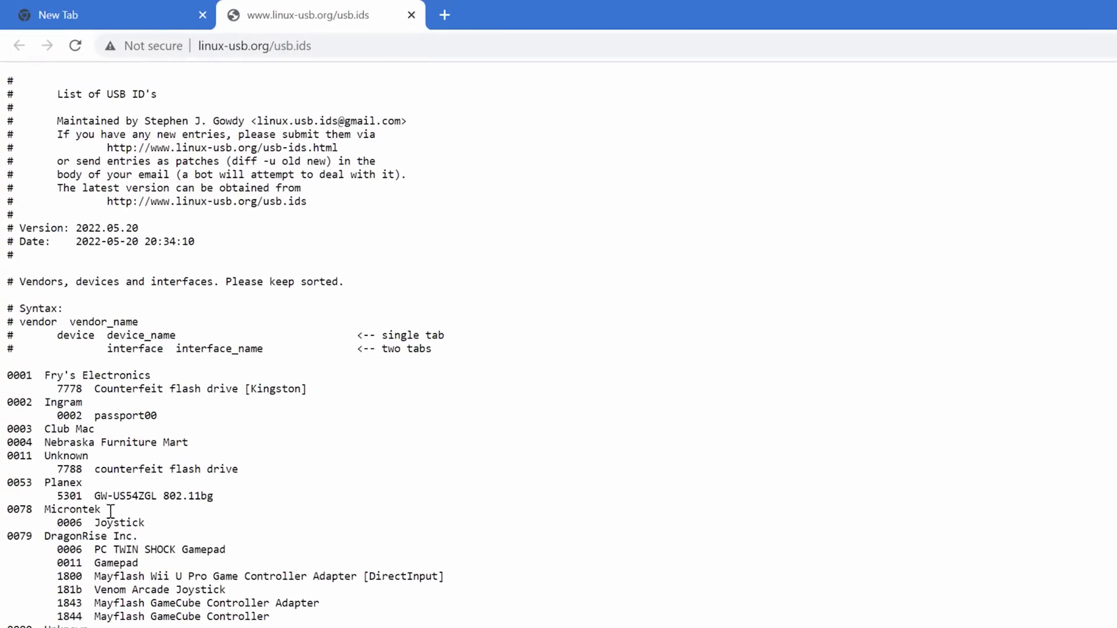
scroll(494, 621, down, 20)
scroll(494, 622, up, 20)
- Save the list page as usb.ids, with the type All Files, in the USBDView folder that holds USBDeview.exe
right_click(499, 294)
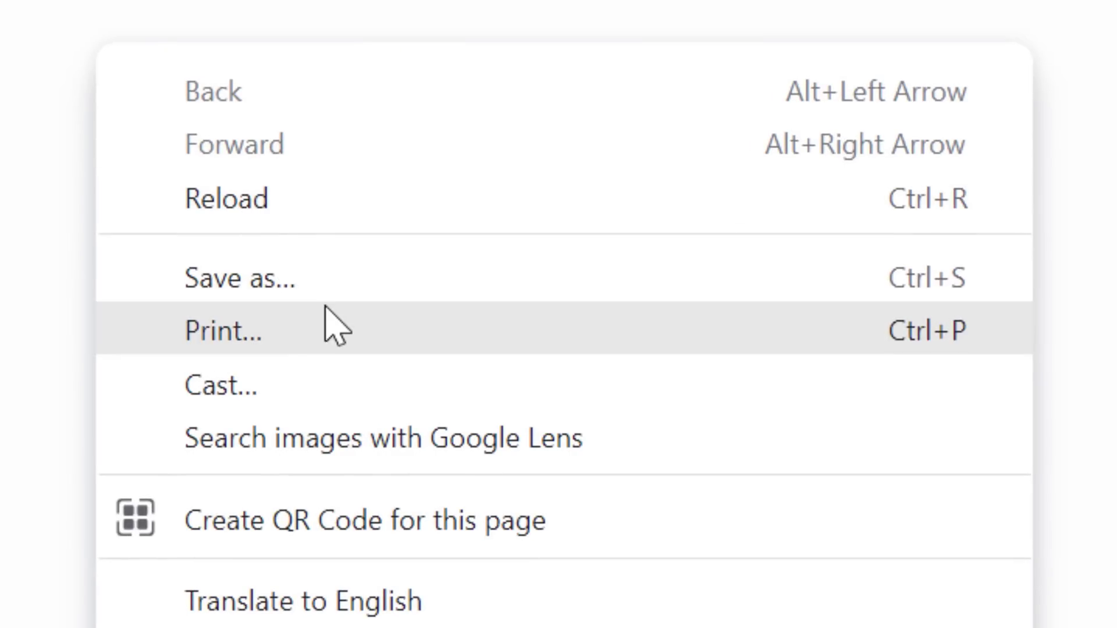
click(315, 294)
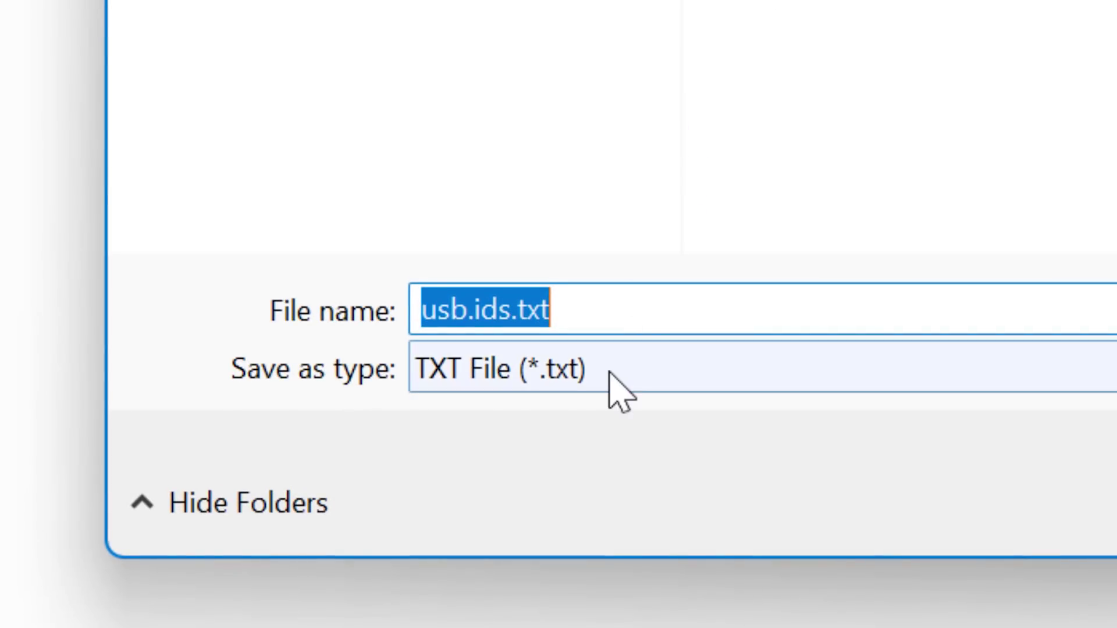
click(613, 392)
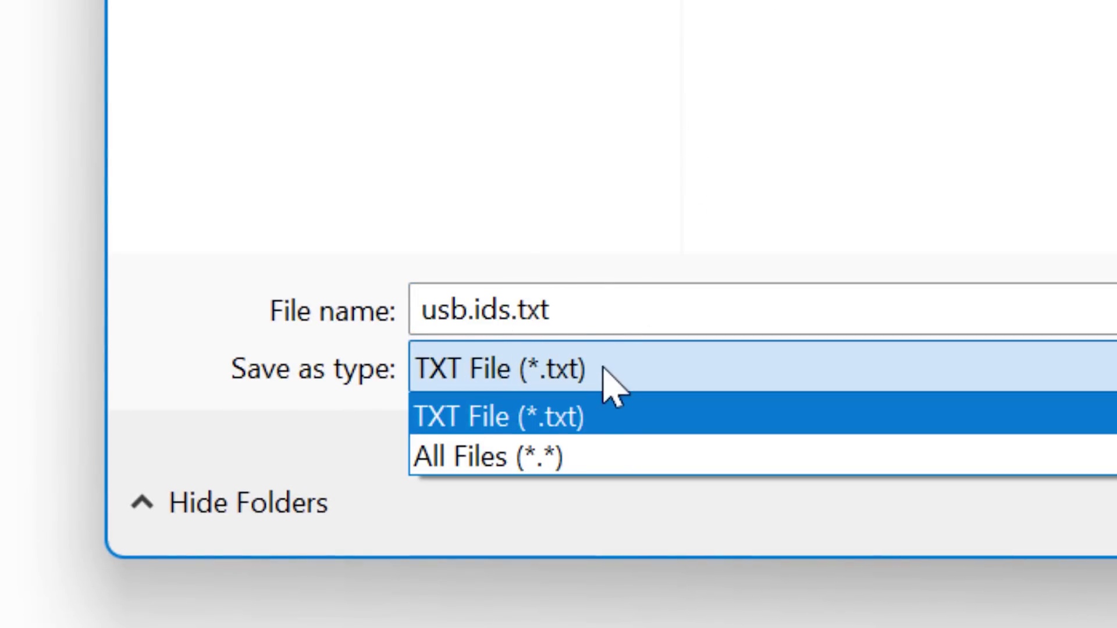
click(536, 456)
click(618, 306)
click(604, 319)
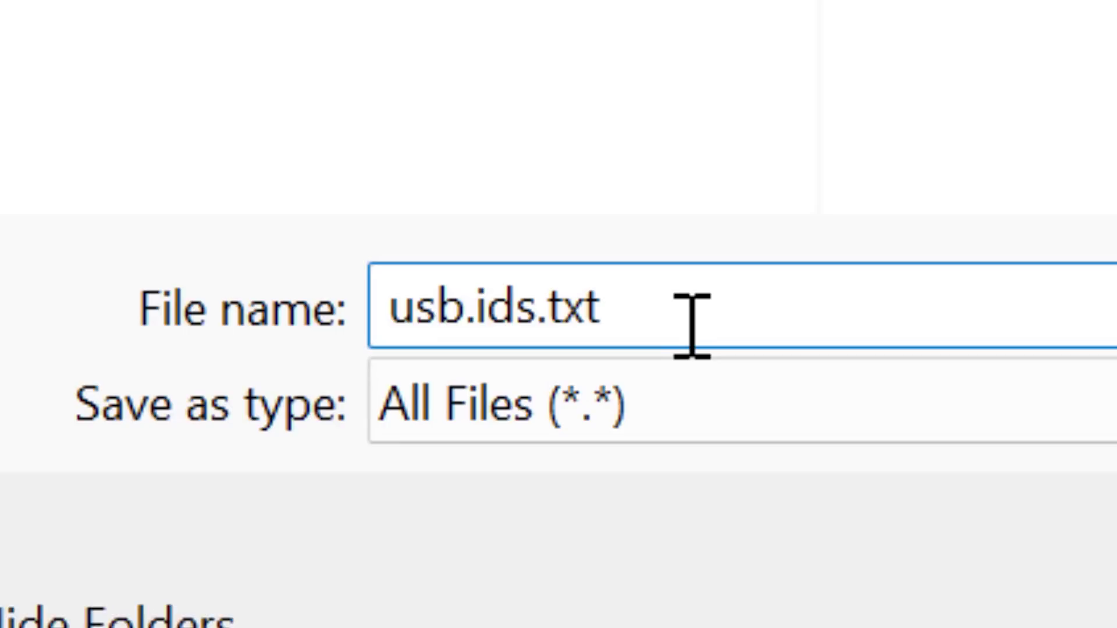
drag(623, 348, 538, 367)
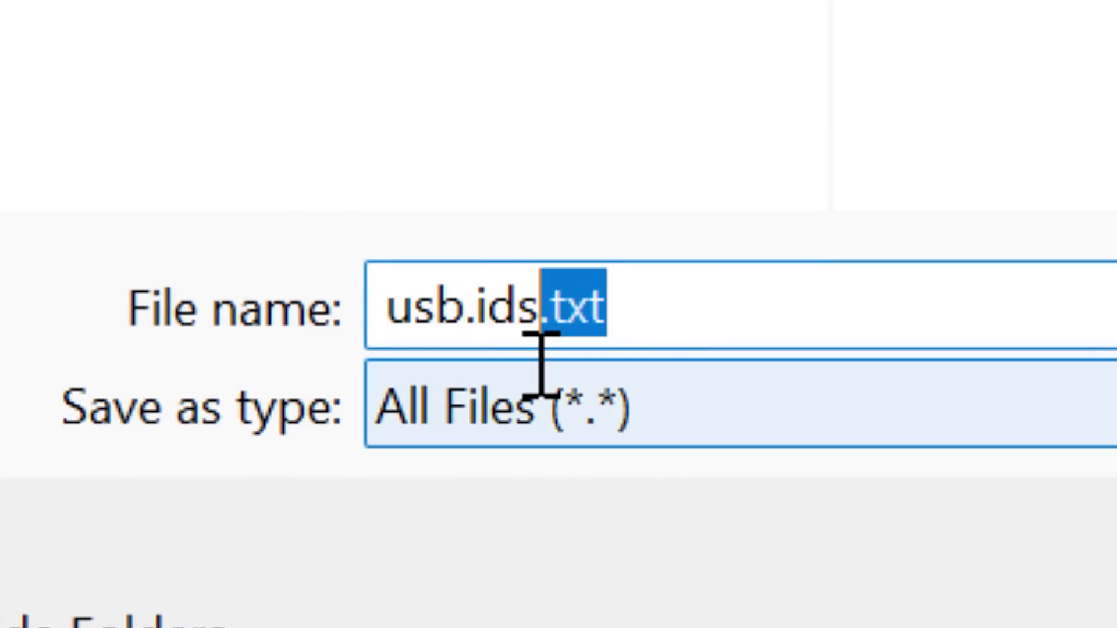
key(BackSpace)
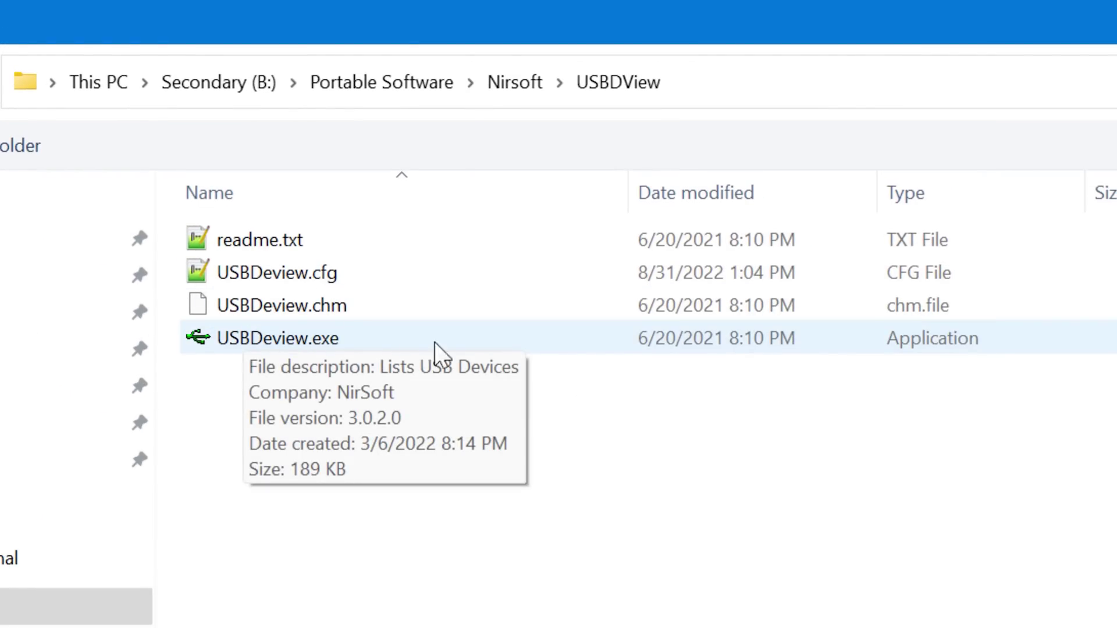
double_click(458, 341)
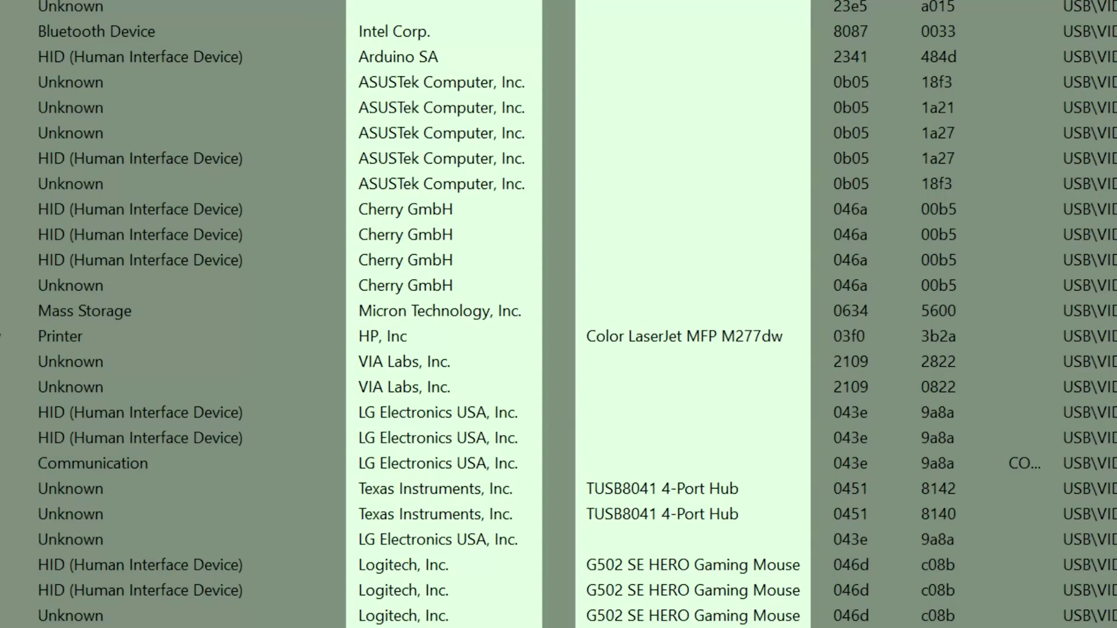
- Examine the vendor and product names USBDeview lists for the Microdia camera entries and the ATECH FLASH TECHNOLOGY card reader entries
scroll(458, 108, down, 4)
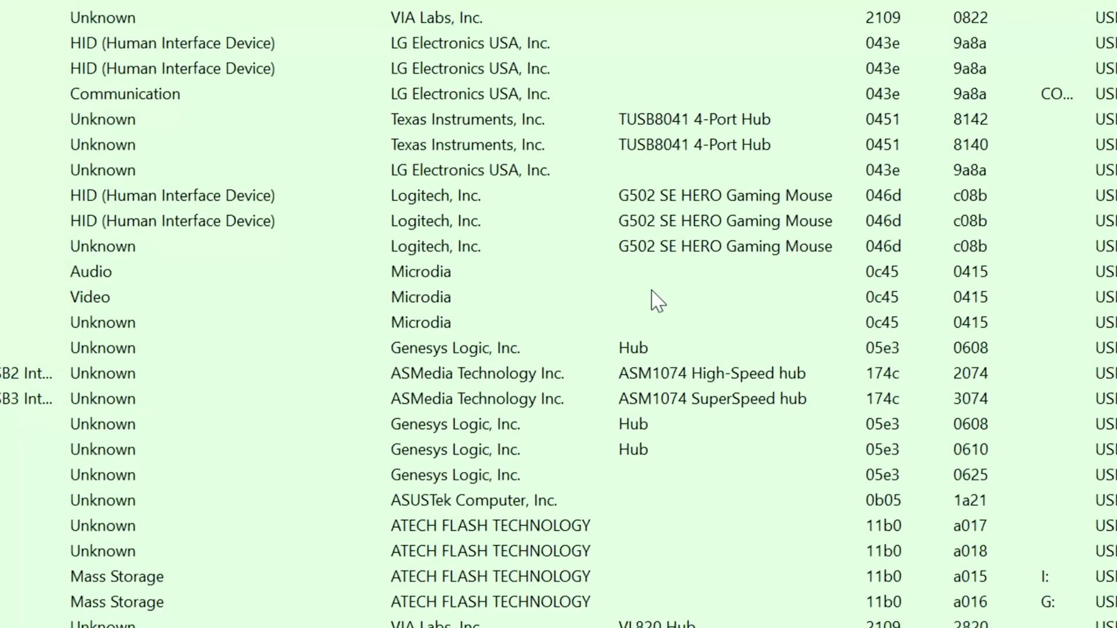
click(441, 280)
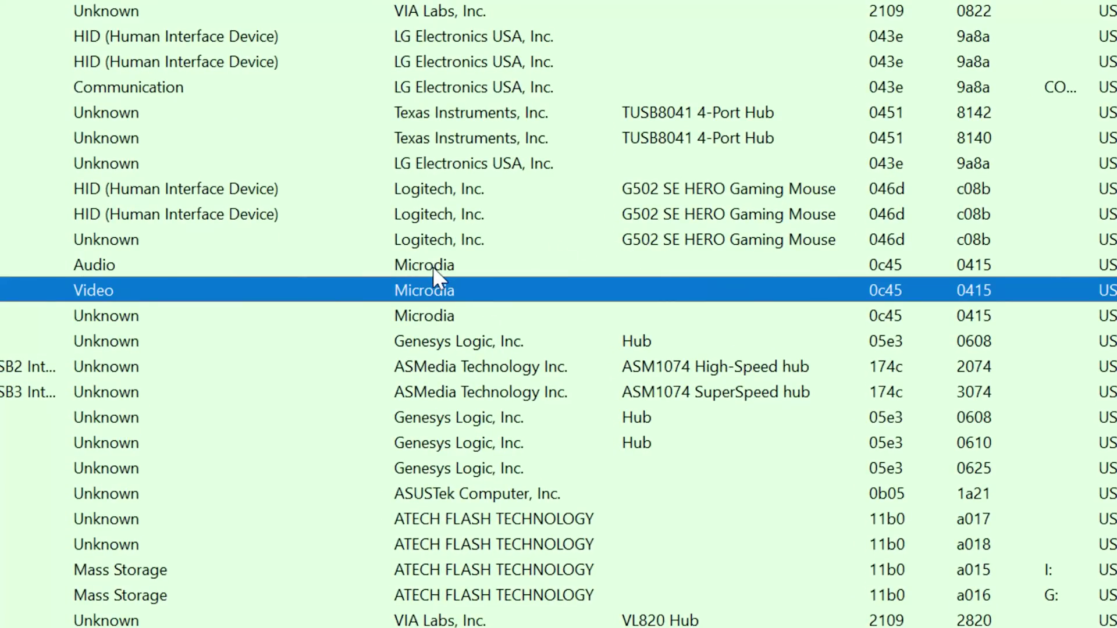
click(431, 266)
click(434, 294)
click(436, 320)
click(445, 520)
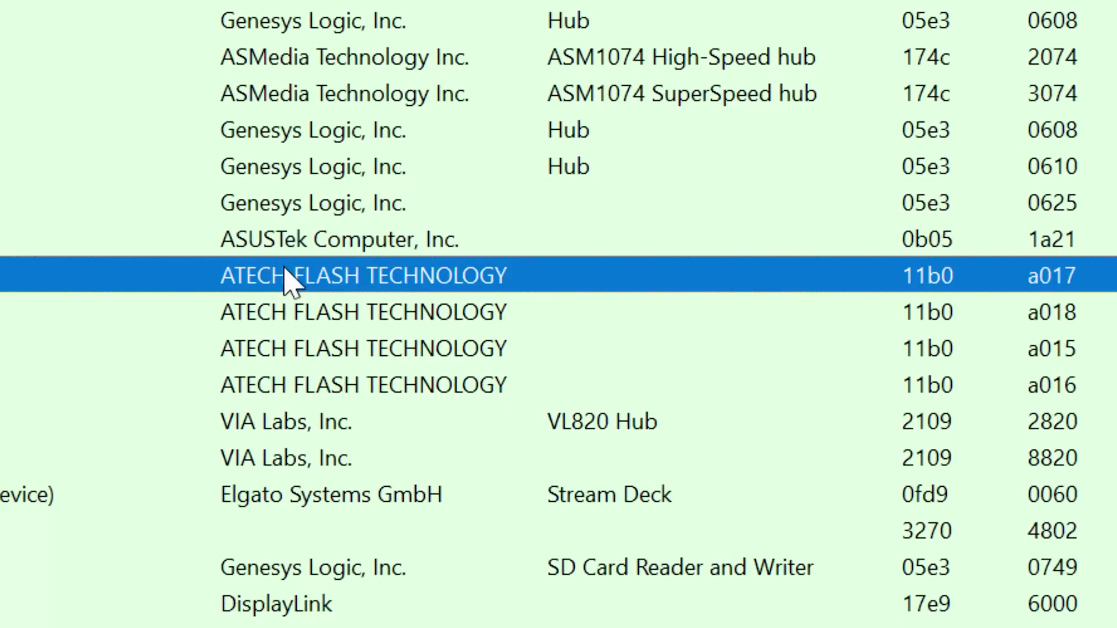
click(441, 551)
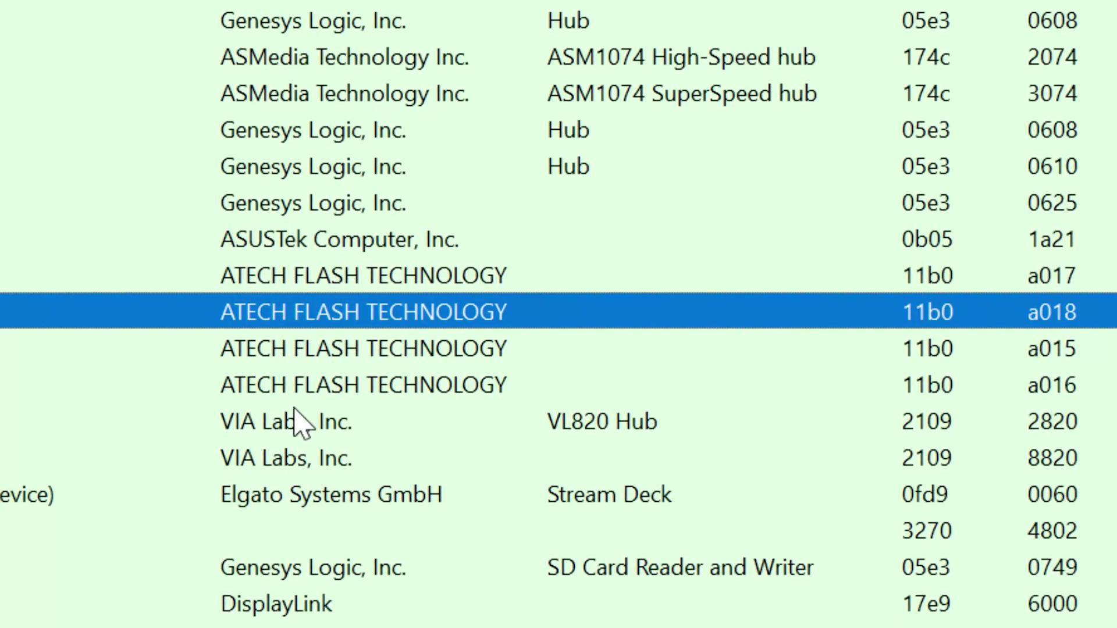
click(294, 381)
click(289, 276)
click(309, 388)
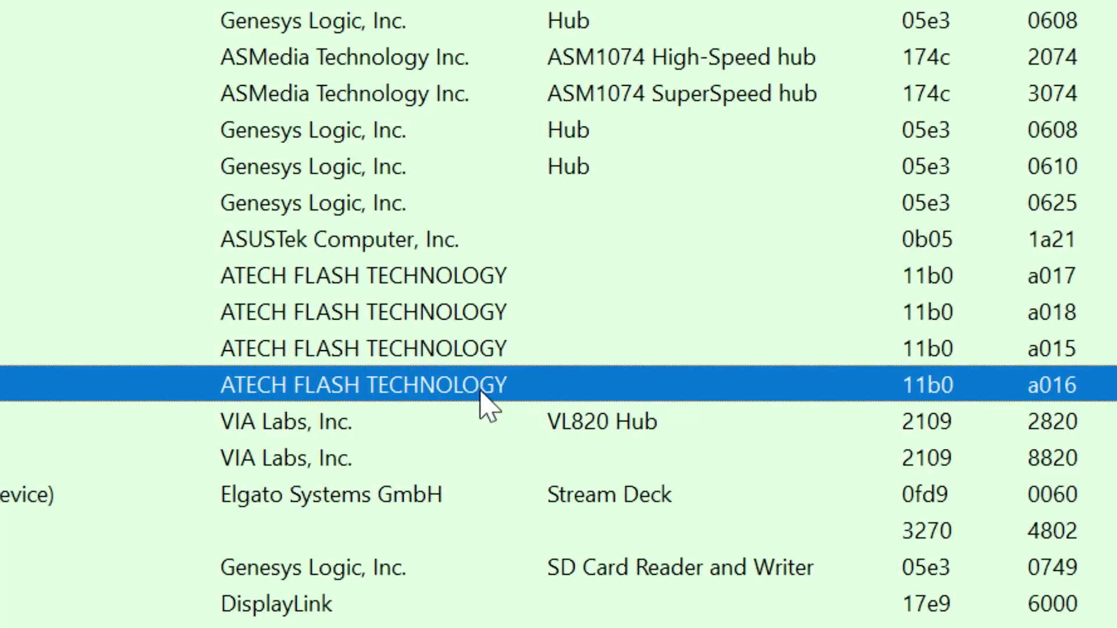
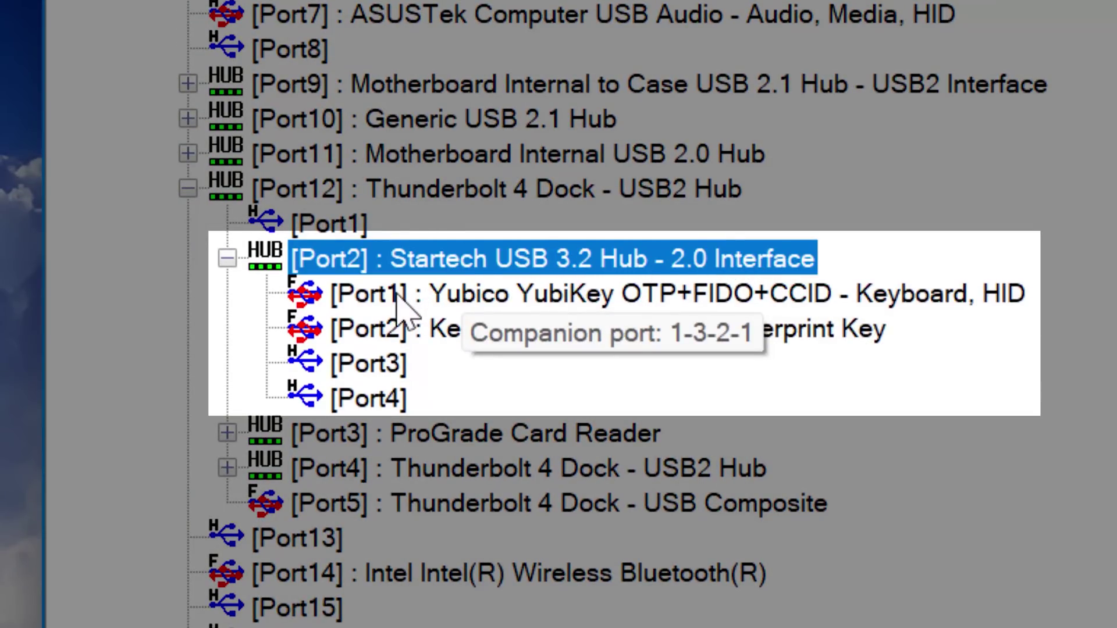
- In the USB device tree, inspect Port1 to Port4 under the Startech USB 3.2 Hub's 2.0 Interface and its 3.2 Interface
click(355, 294)
click(396, 333)
click(364, 367)
click(368, 400)
click(397, 195)
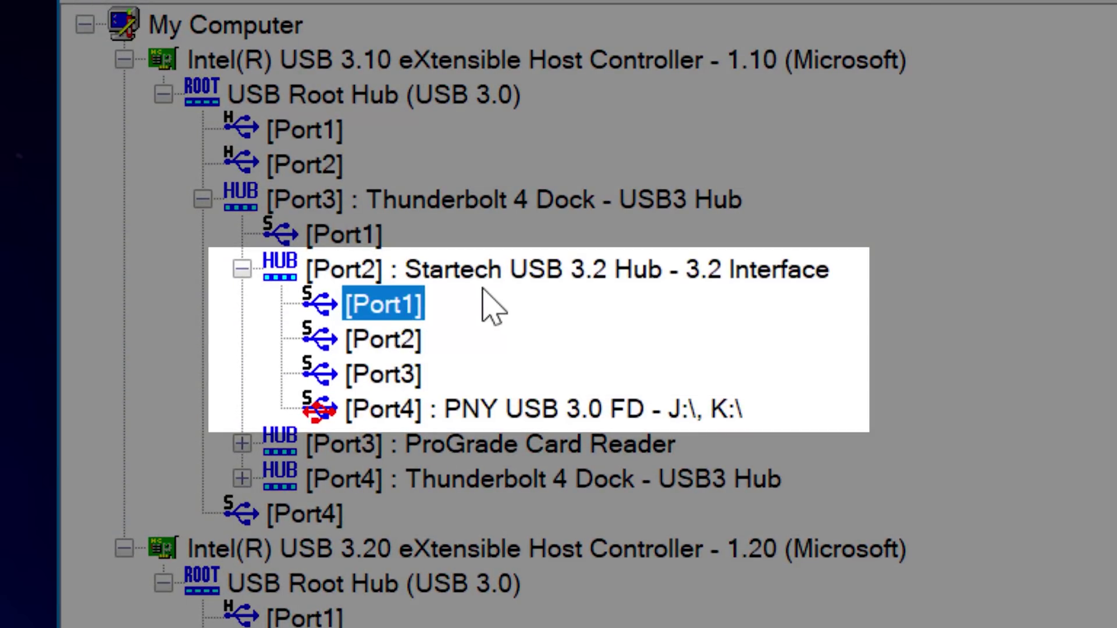
click(486, 156)
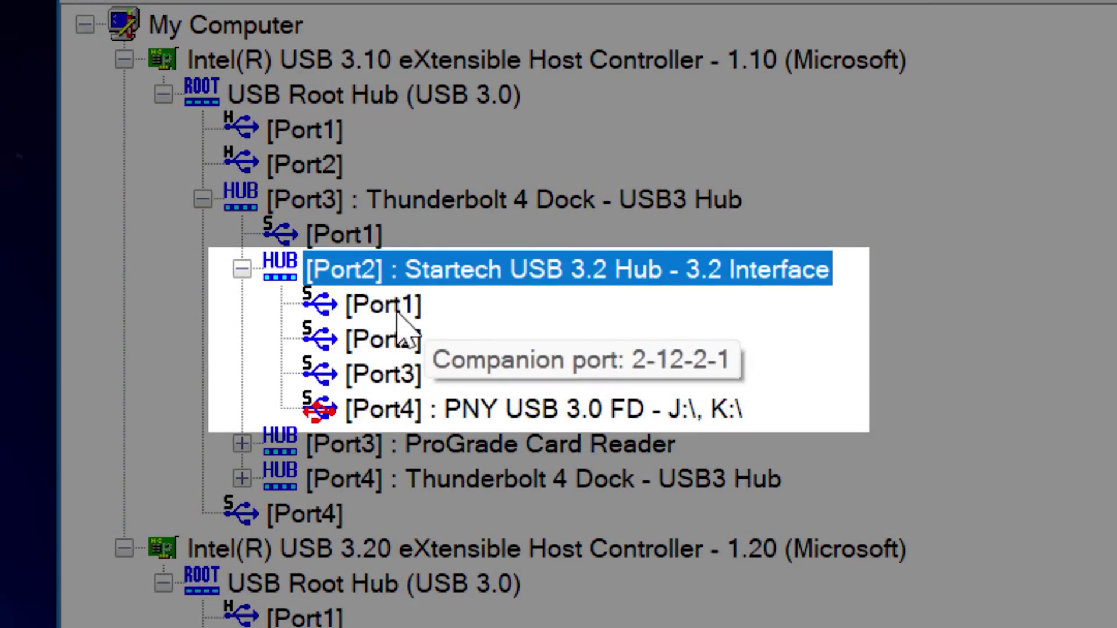
click(395, 342)
click(378, 377)
click(381, 409)
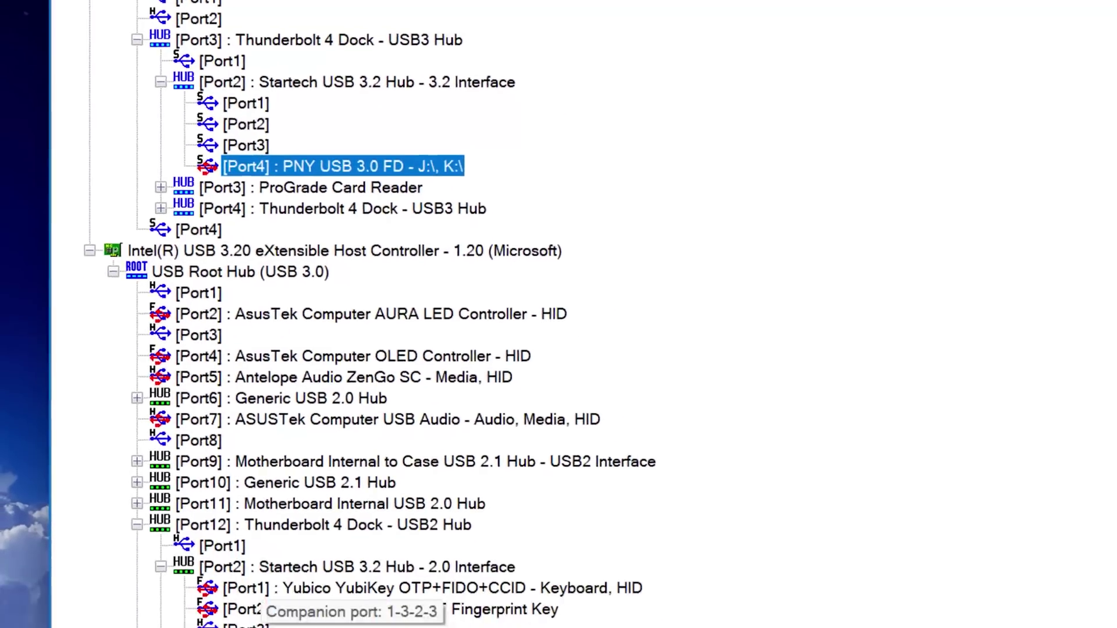
- Compare the Startech hub's 3.2 Interface and 2.0 Interface entries to see how they pair as companion ports
click(238, 573)
click(261, 567)
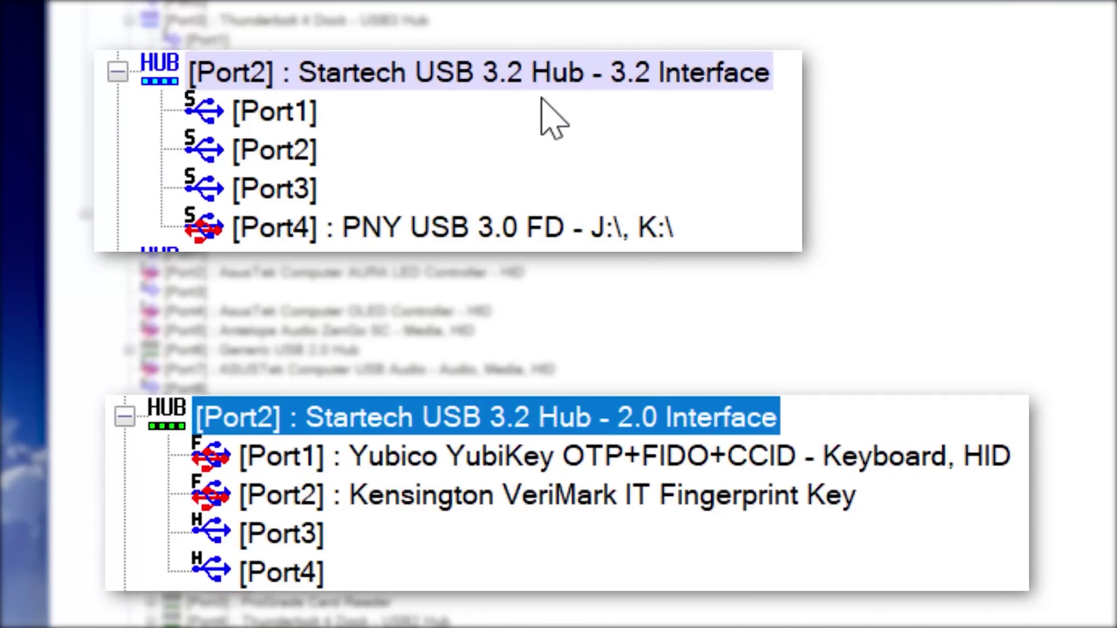
click(545, 75)
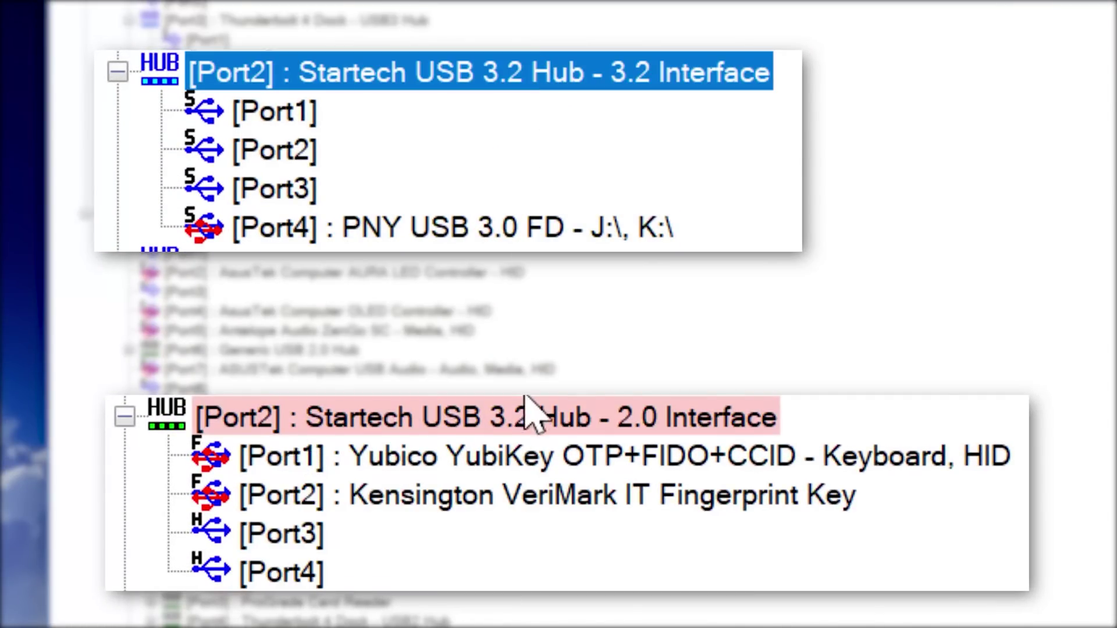
click(518, 415)
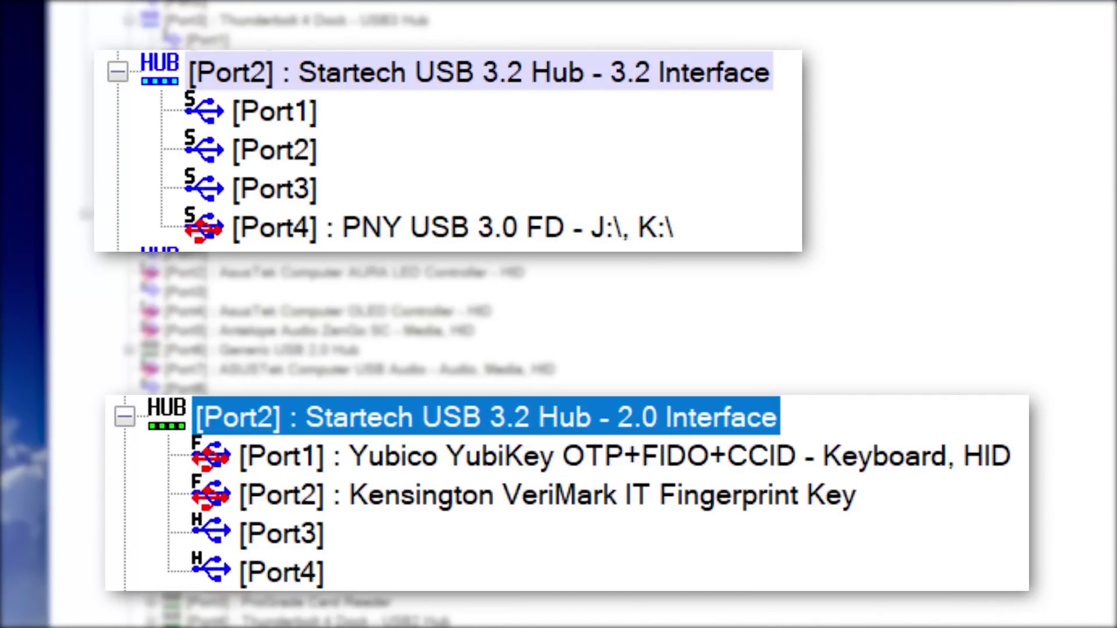
click(480, 73)
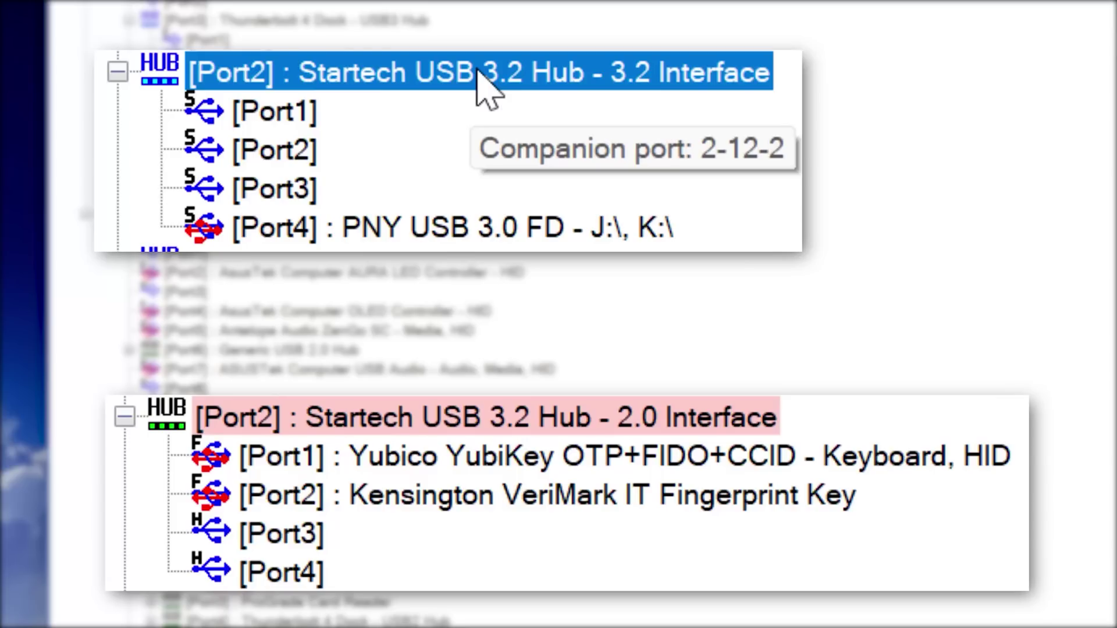
mouse_move(553, 423)
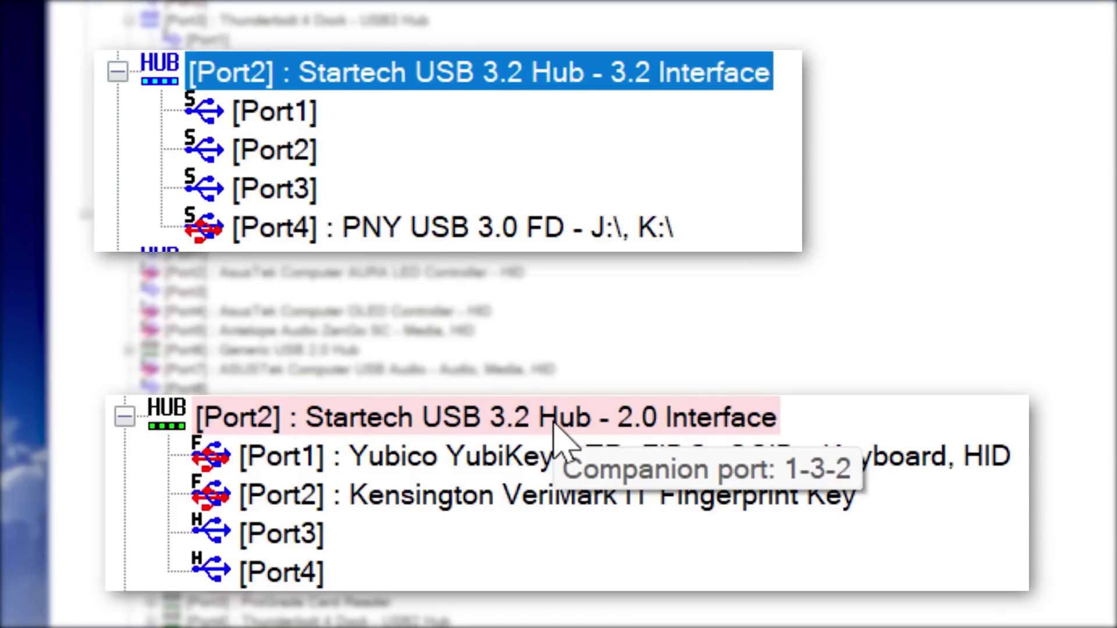
click(553, 423)
click(546, 82)
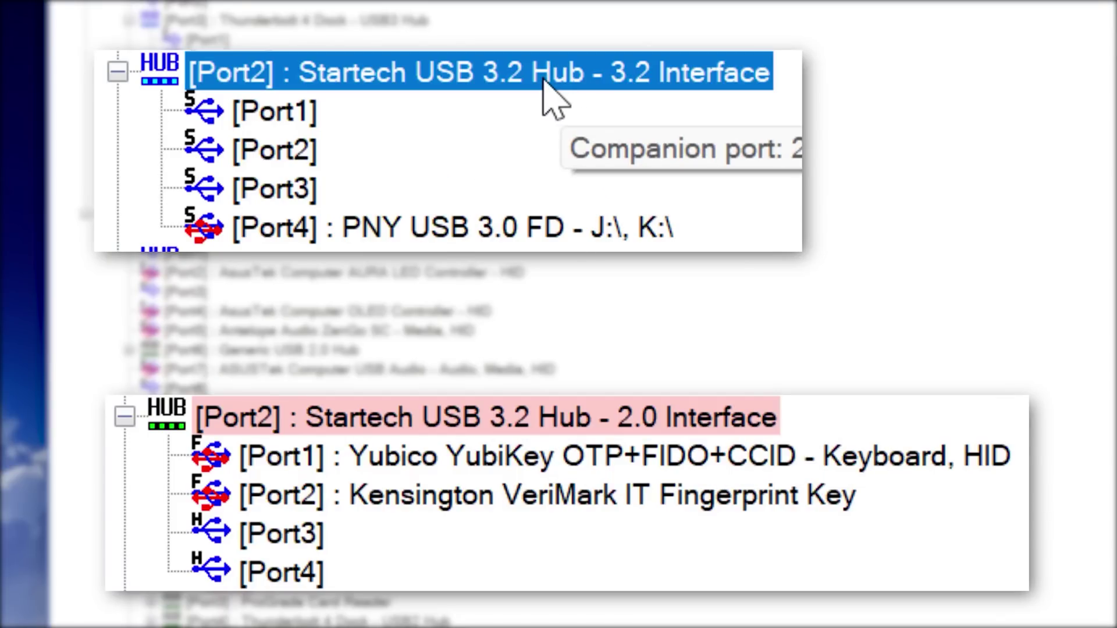
- Check the companion ports of Port1 and Port2 on the 3.2 Interface, and of Port3 and Port4 on the 2.0 Interface
click(274, 114)
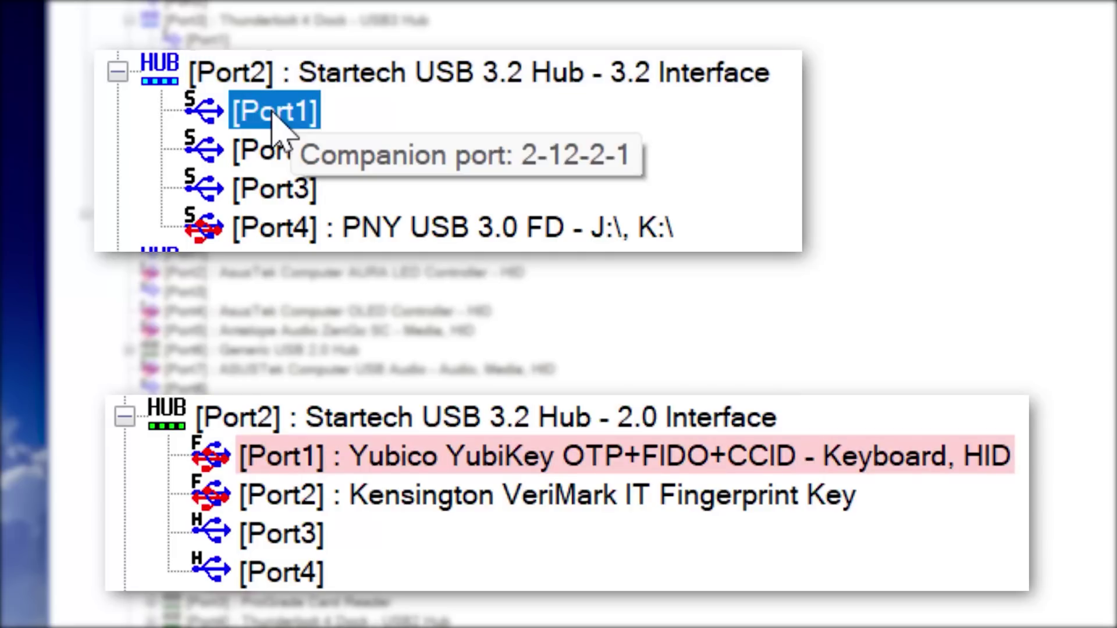
click(281, 150)
click(470, 85)
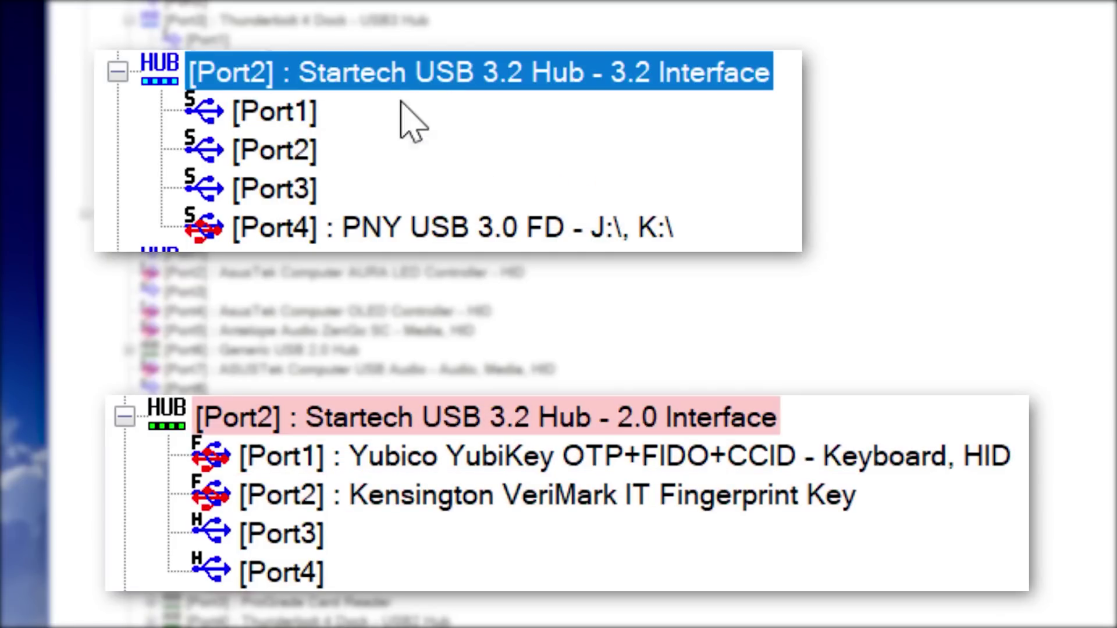
click(286, 142)
mouse_move(395, 492)
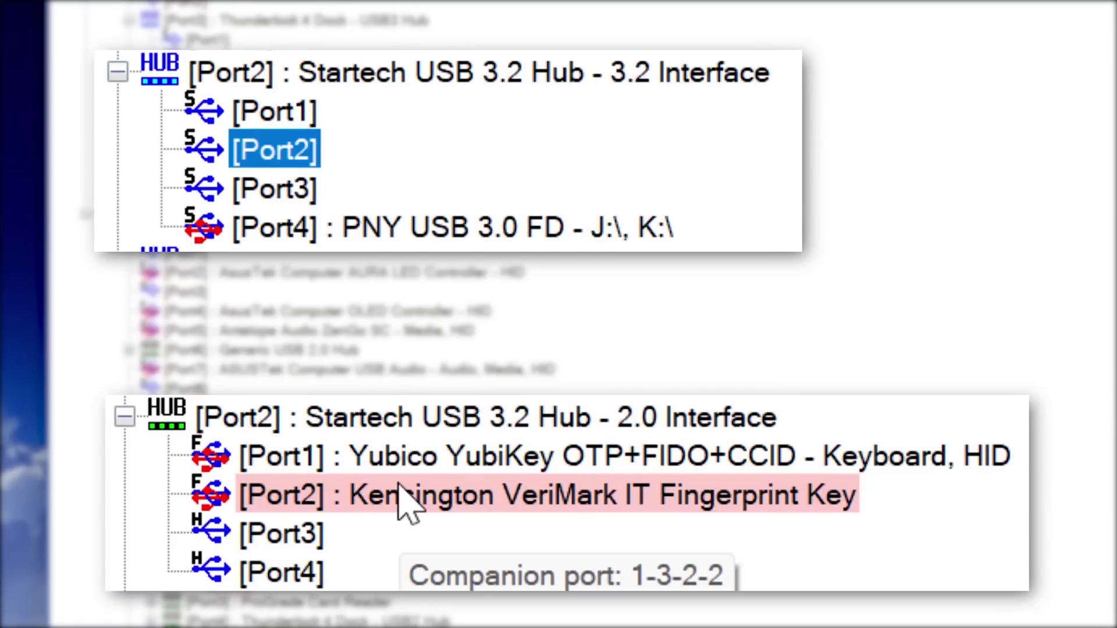
click(306, 532)
click(285, 572)
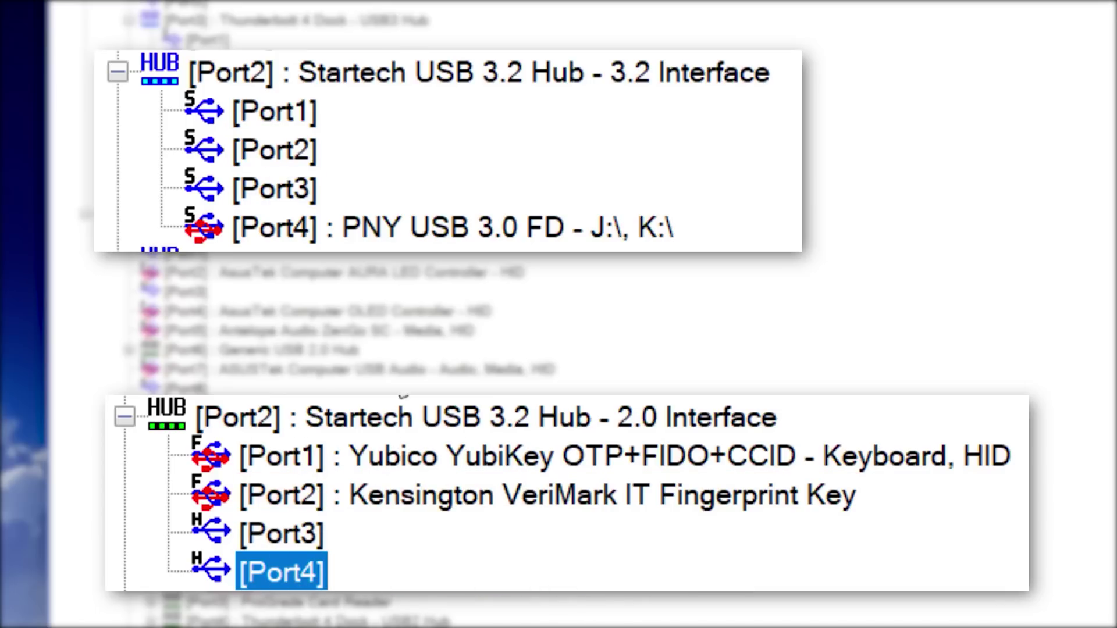
- Compare the companion ports of the PNY USB 3.0 drive on Port4 with those of the YubiKey and the Kensington fingerprint key
click(348, 233)
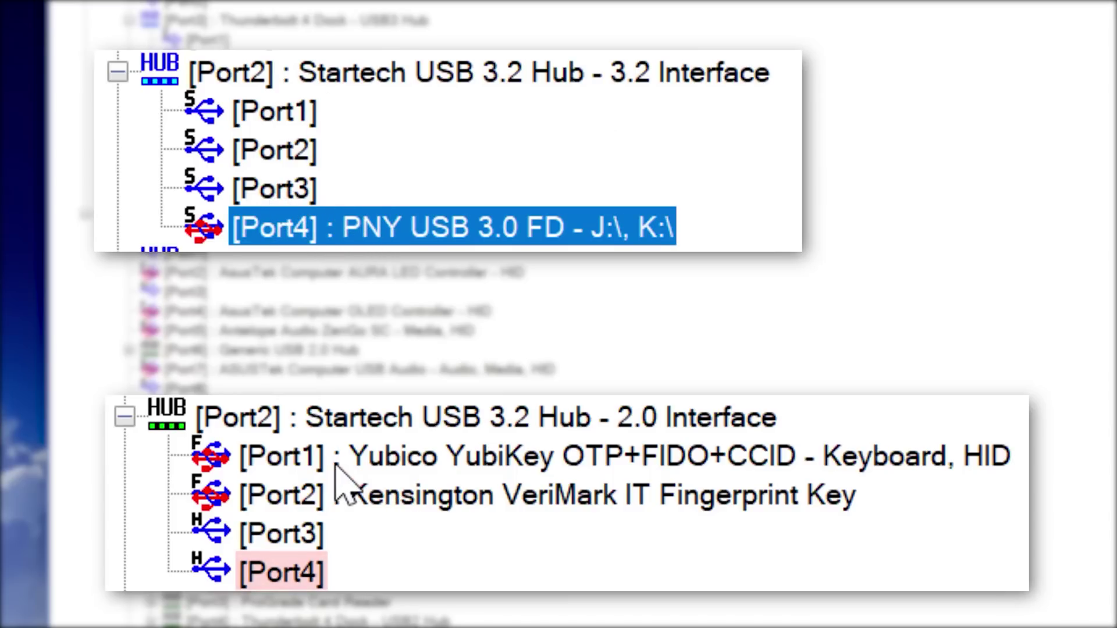
click(338, 494)
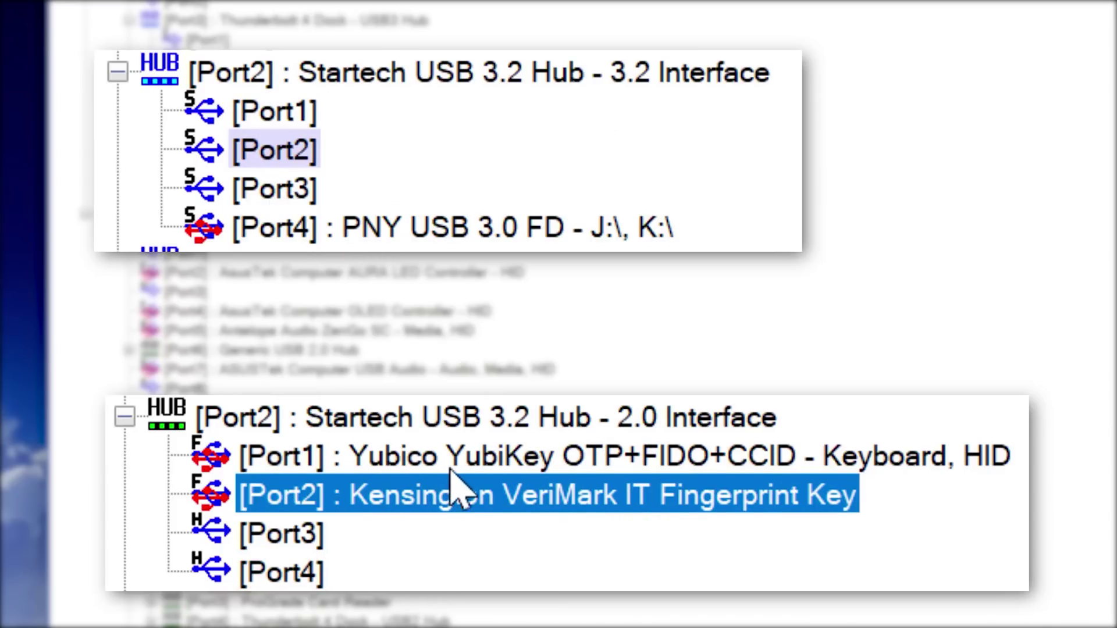
click(407, 226)
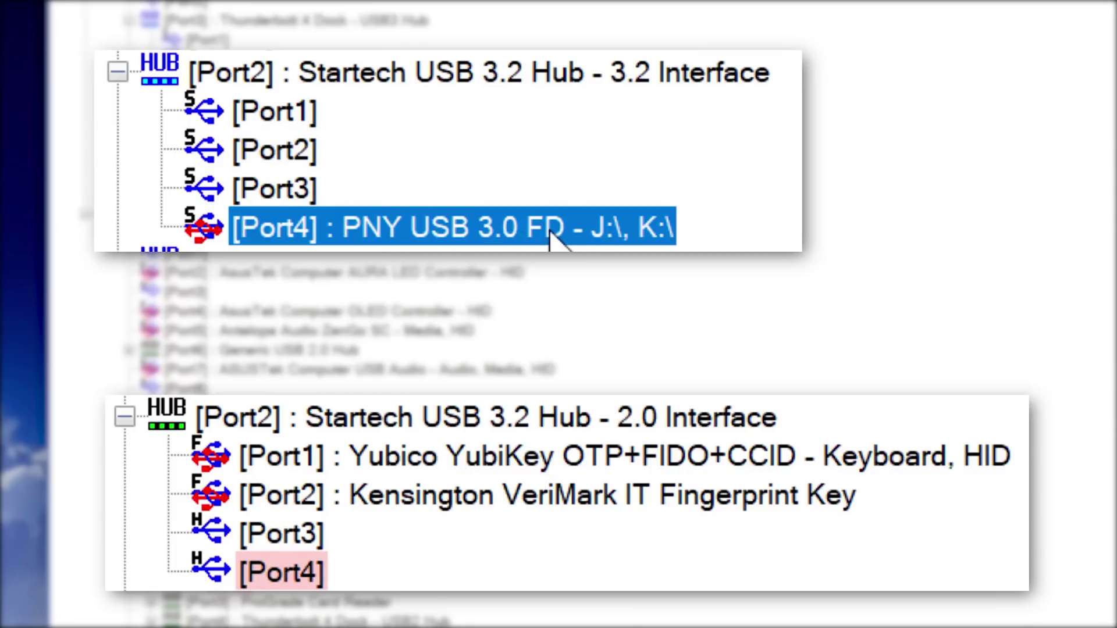
click(407, 73)
click(329, 231)
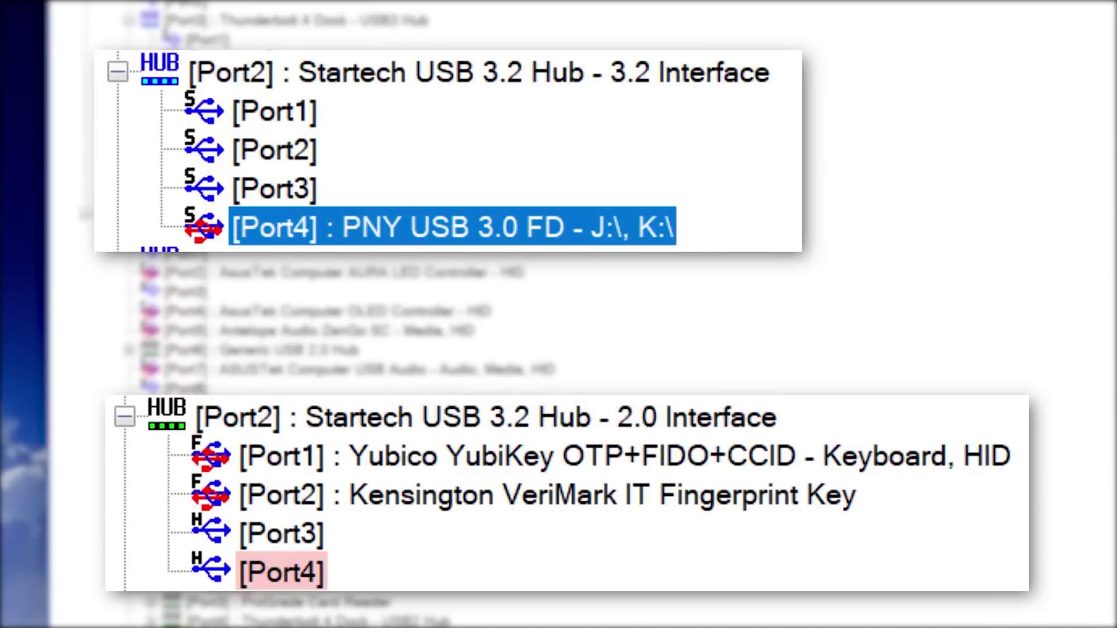
click(294, 460)
click(298, 494)
click(299, 570)
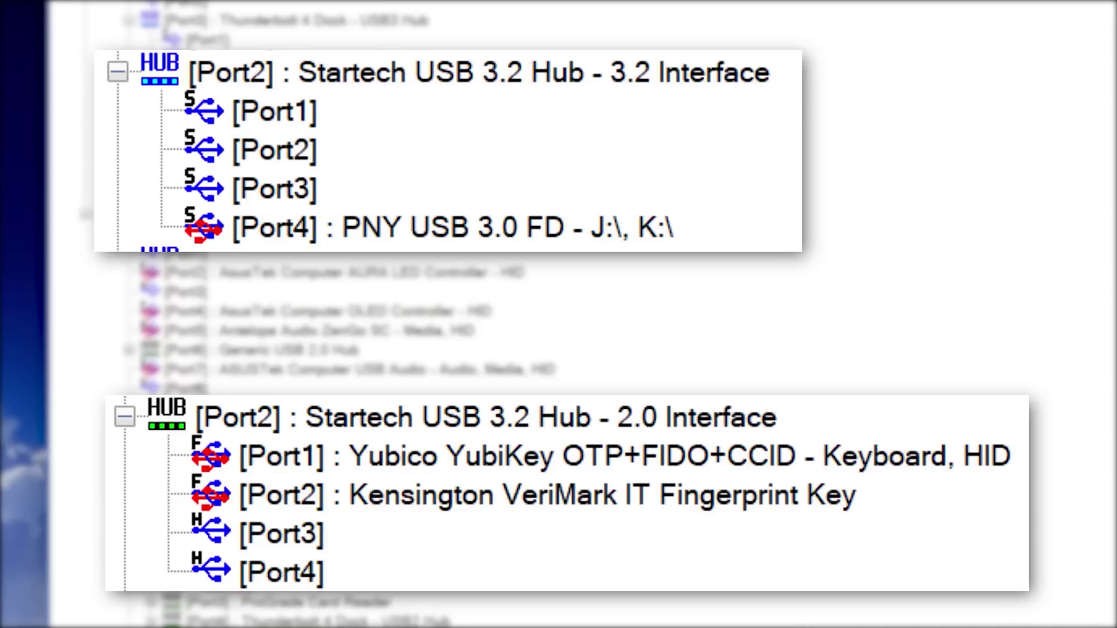
click(347, 424)
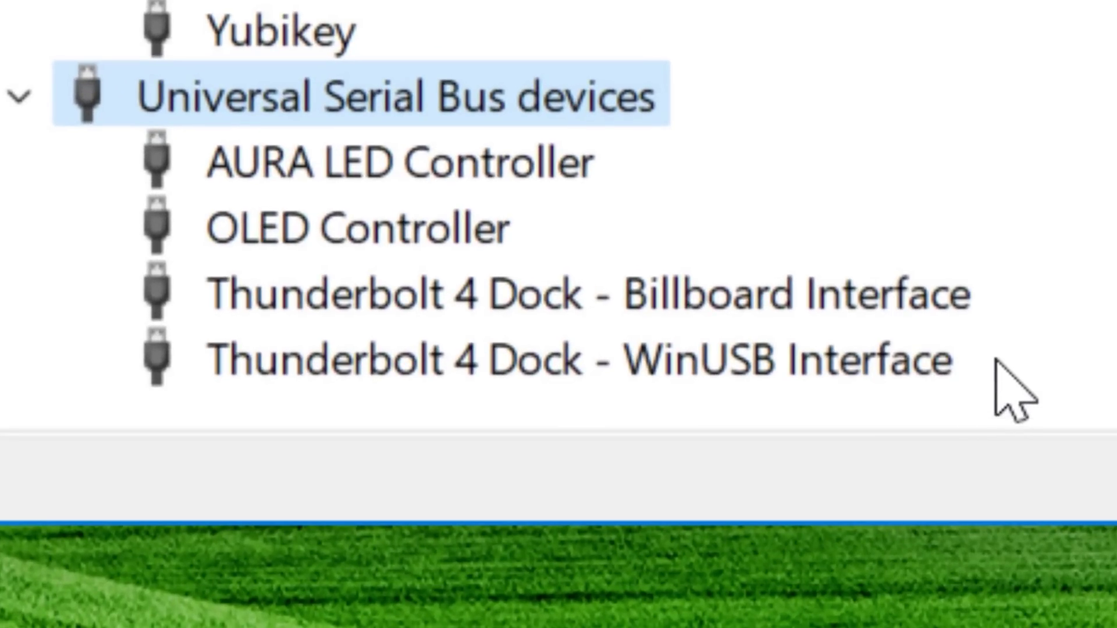
click(941, 300)
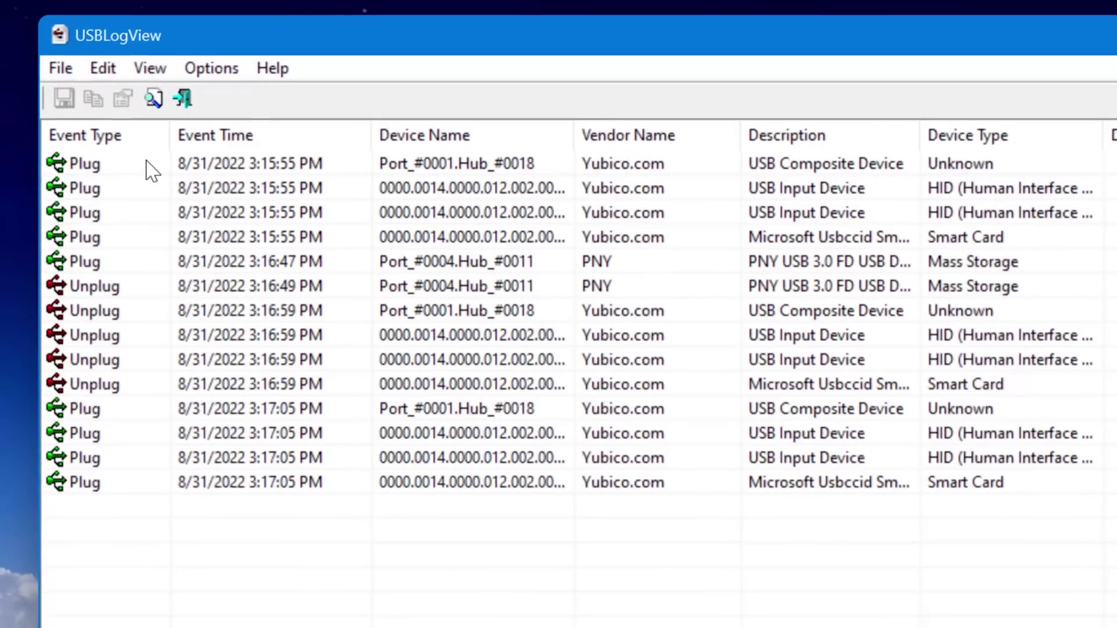
- Switch to USBLogView and review the logged plug and unplug events of the YubiKey and the PNY drive
click(86, 142)
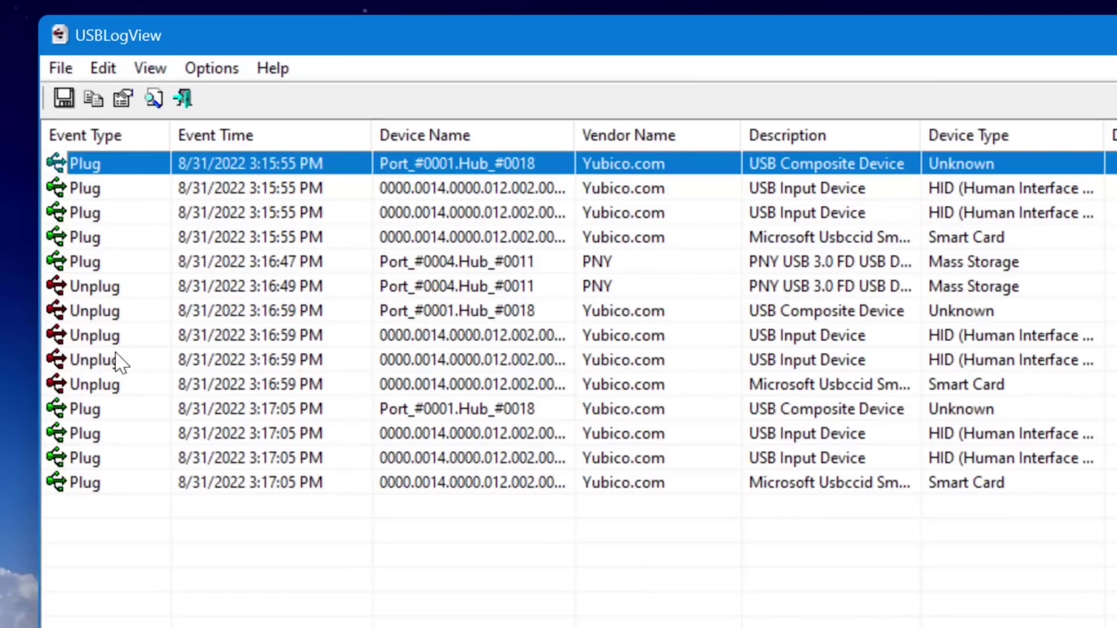
click(124, 549)
click(178, 192)
click(178, 289)
click(182, 332)
click(188, 361)
click(182, 483)
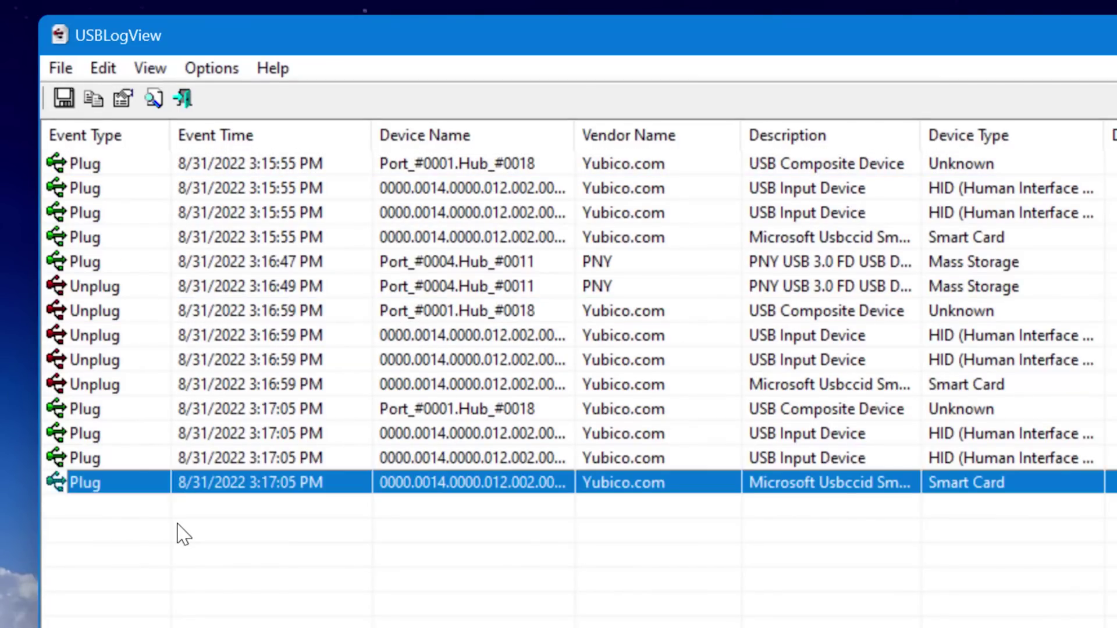
click(178, 527)
drag(201, 553, 267, 574)
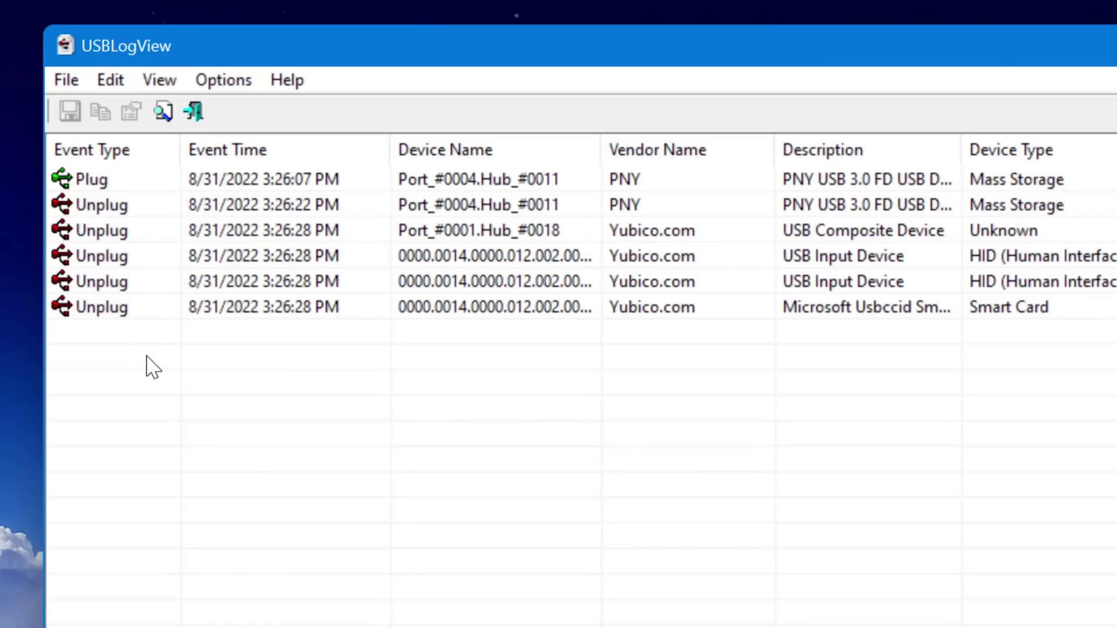
drag(142, 356, 127, 413)
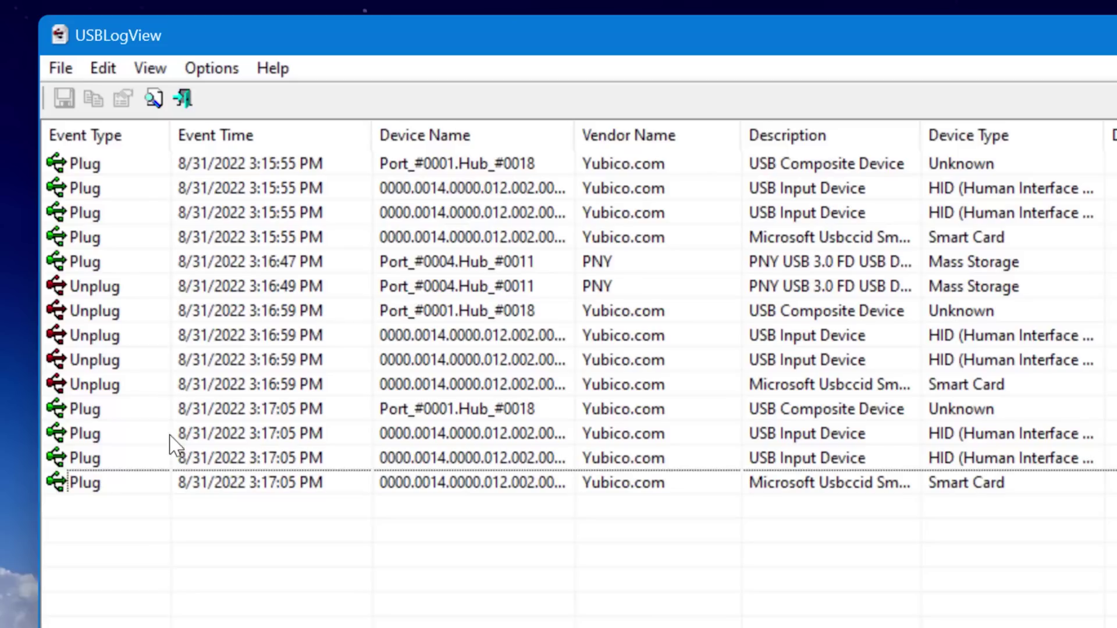
- Examine the YubiKey plug events logged at 3:17:05 PM, comparing the device names of the composite device and its child entries
drag(327, 569, 458, 416)
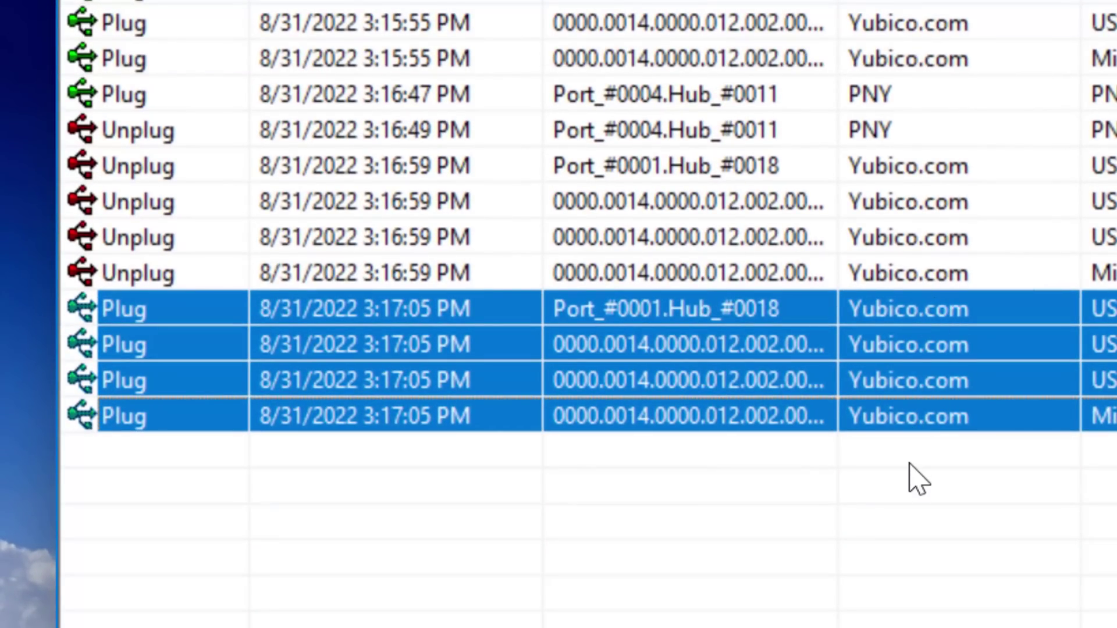
click(908, 464)
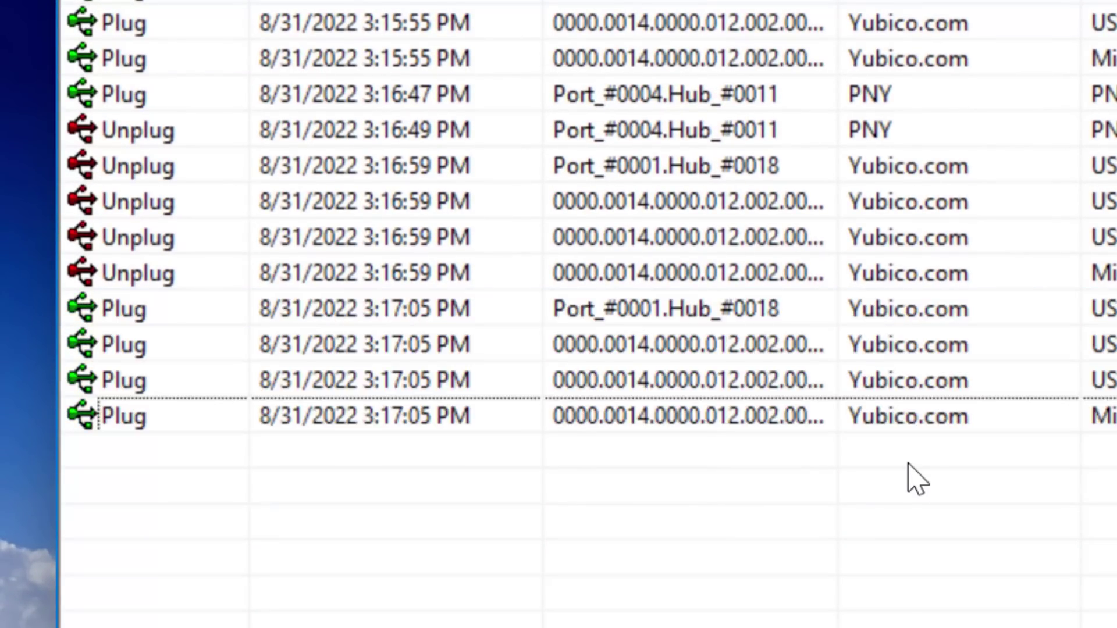
click(666, 300)
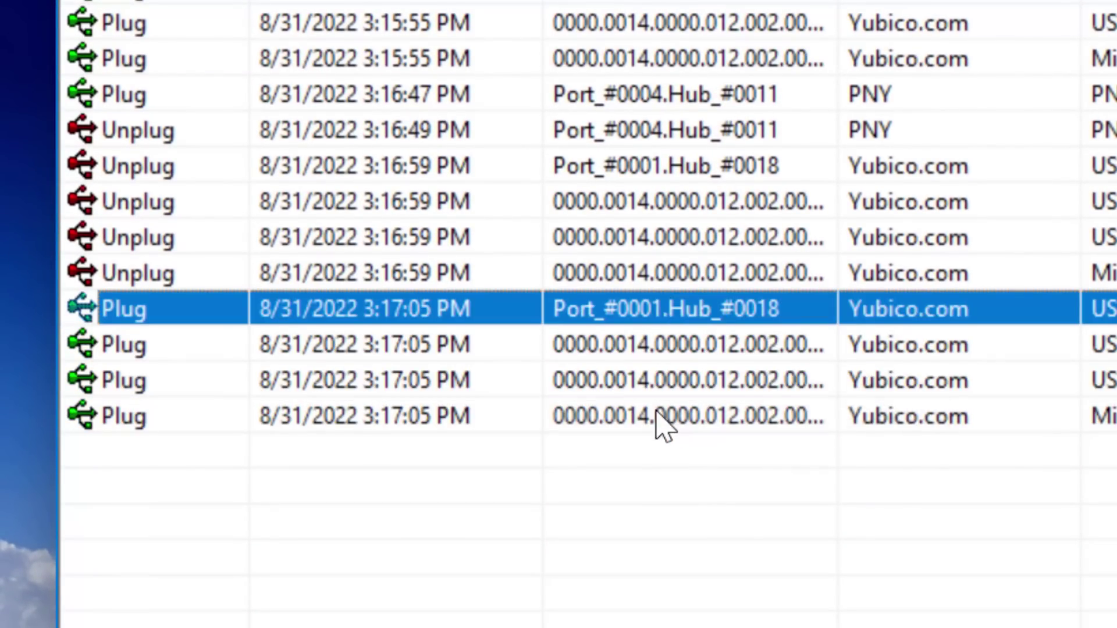
click(652, 381)
click(657, 345)
click(655, 317)
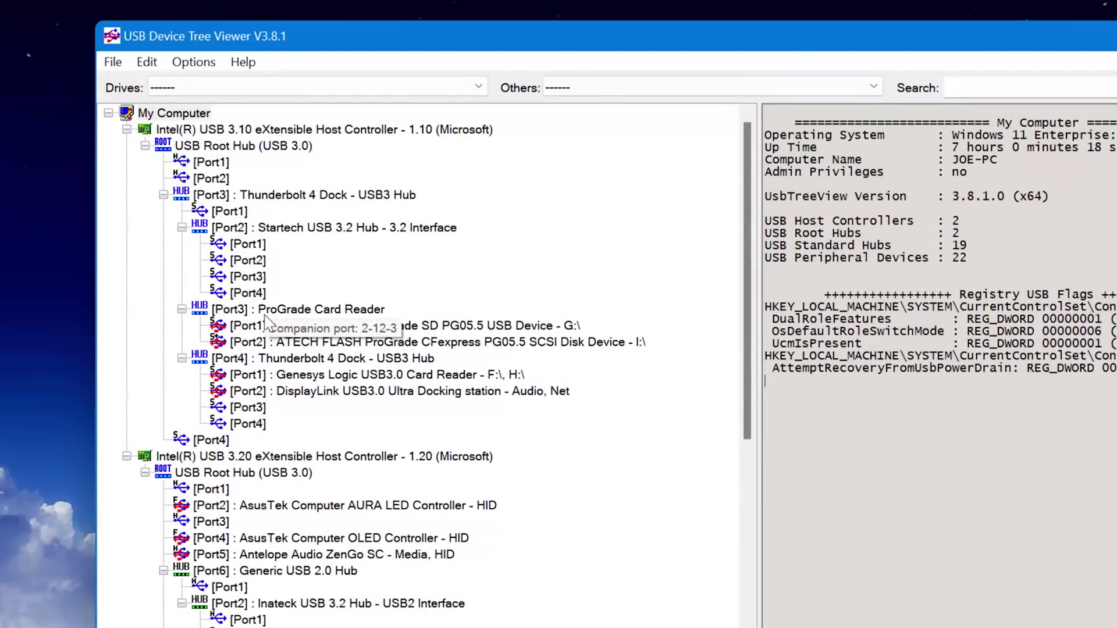
- Switch to USB Device Tree Viewer and trace the ProGrade Card Reader and Startech hub up through the Thunderbolt 4 Dock to the root hub
click(213, 284)
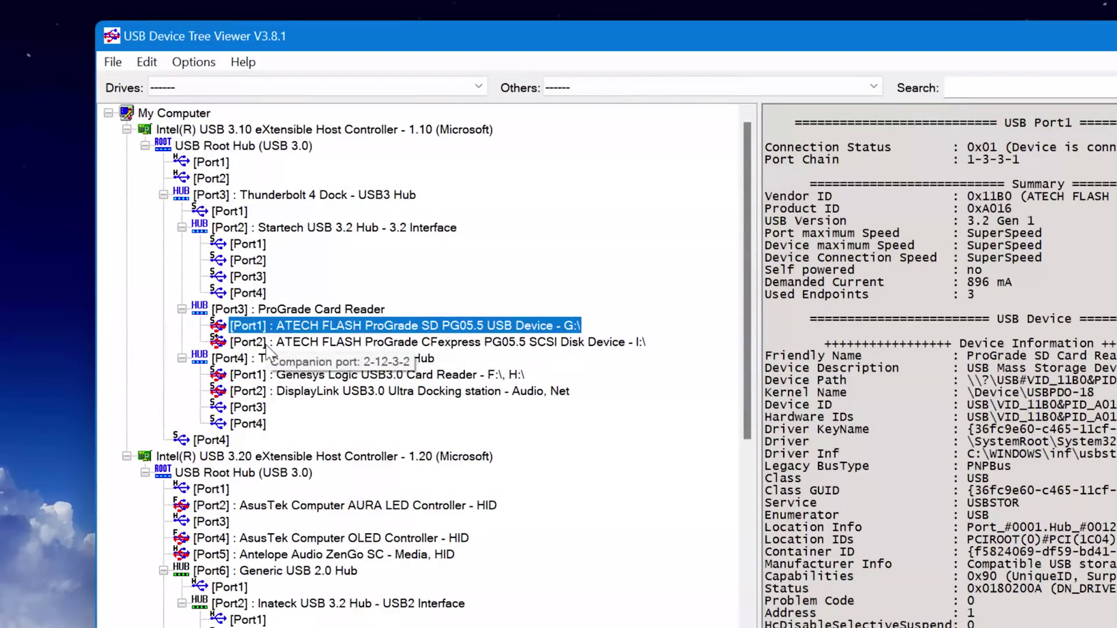
click(213, 298)
click(264, 309)
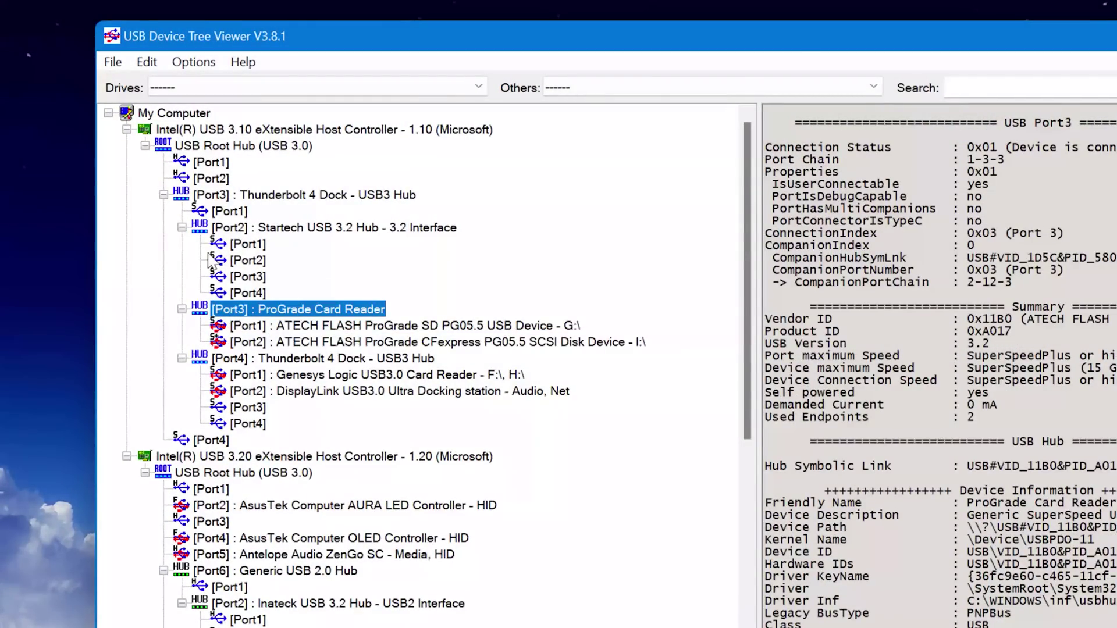
click(256, 228)
click(244, 198)
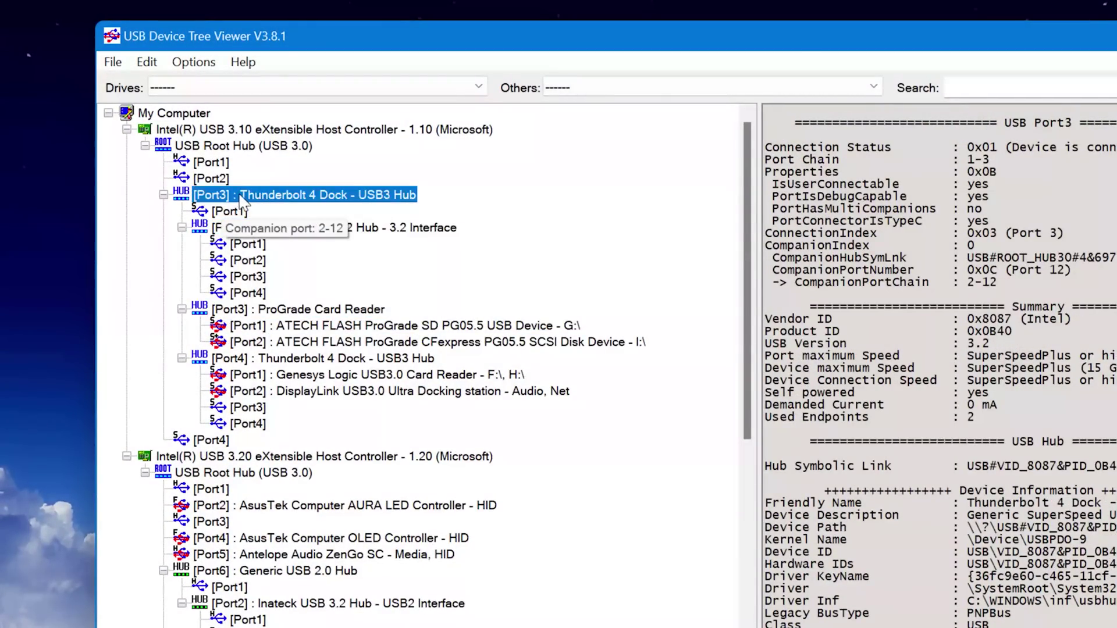
click(235, 147)
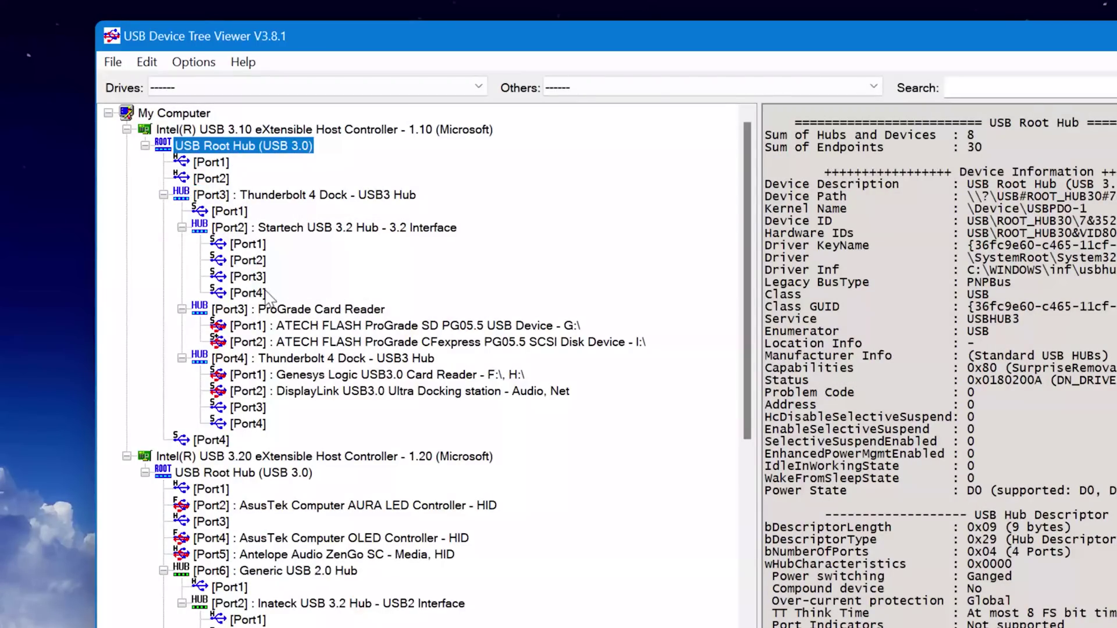
- Compare the ProGrade Card Reader and the empty Port1 with their parent, the Thunderbolt 4 Dock - USB3 Hub
click(253, 311)
click(245, 214)
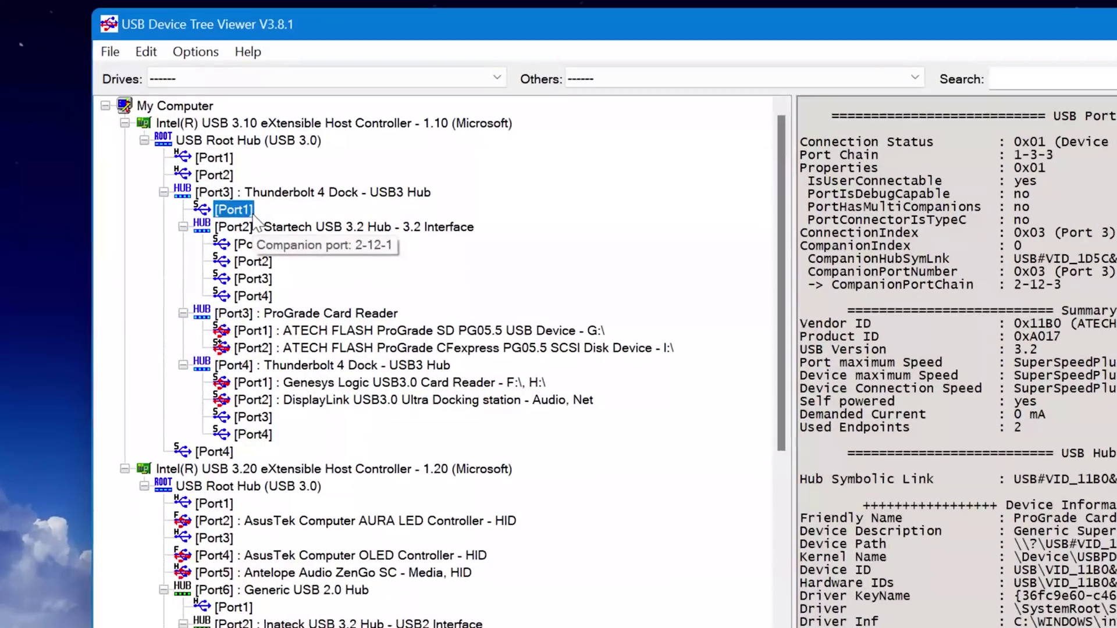
key(Up)
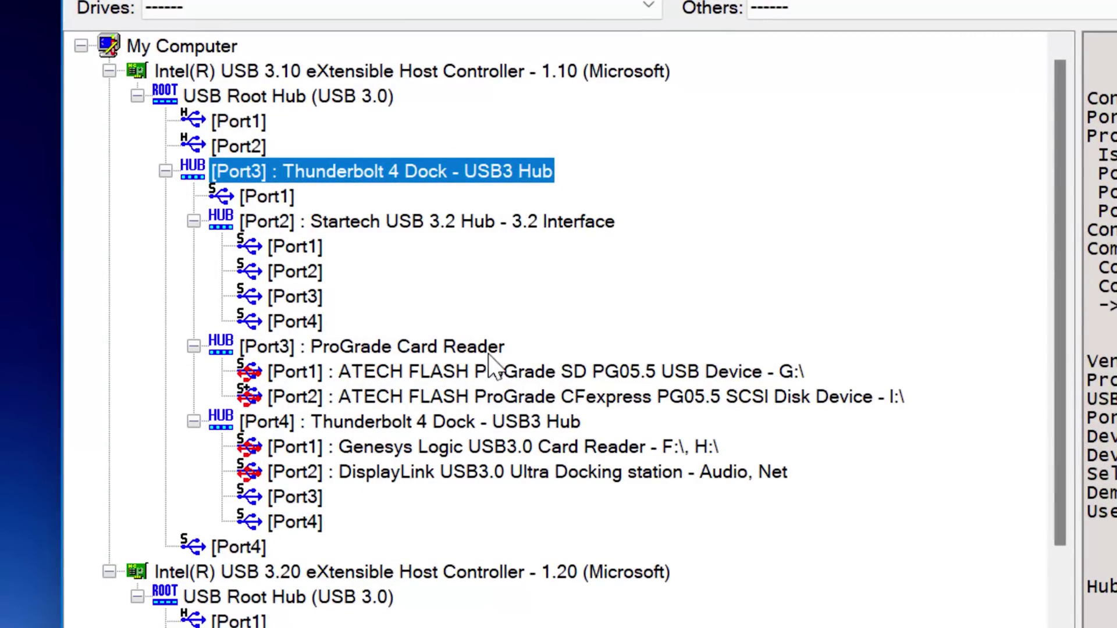
- Compare Port1 on the Startech hub's 3.2 Interface with the YubiKey on Port1 of its 2.0 Interface as companion ports
click(283, 239)
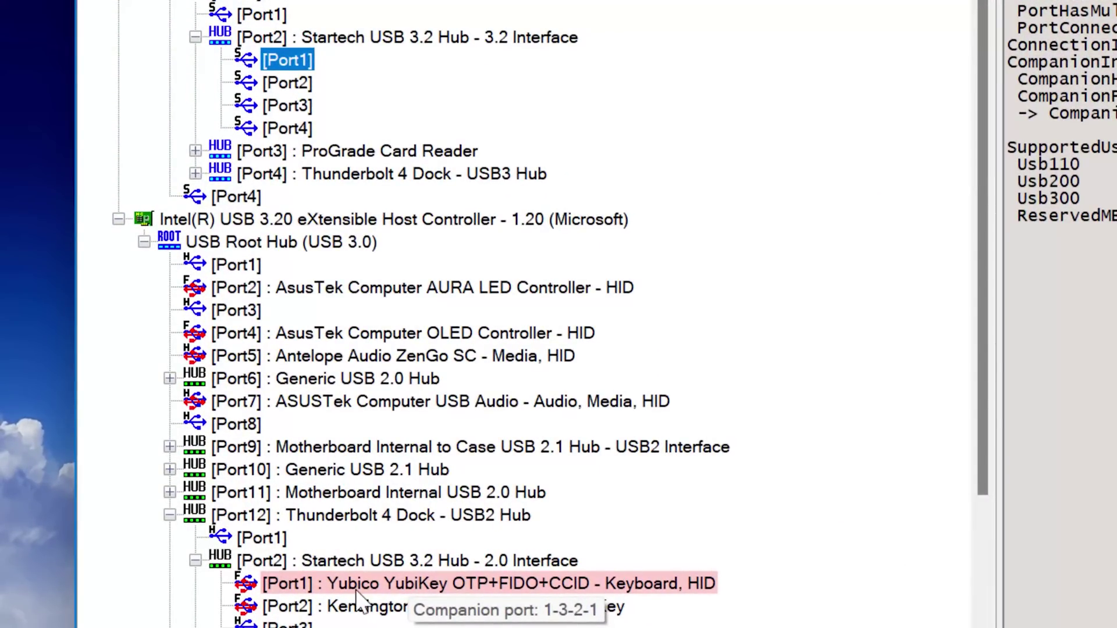
click(356, 587)
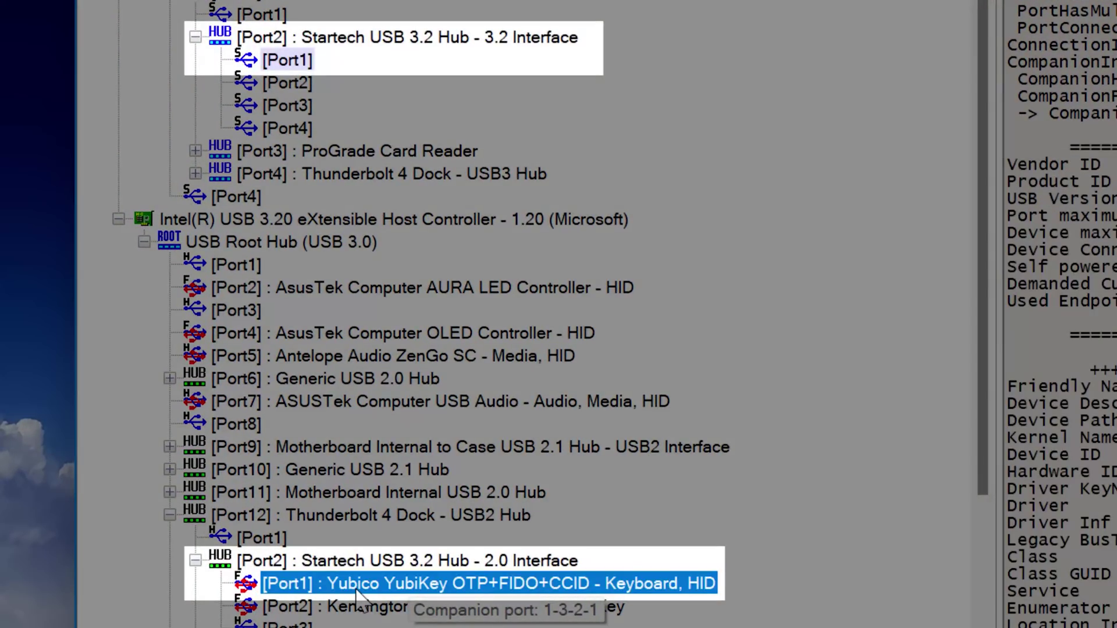
click(287, 61)
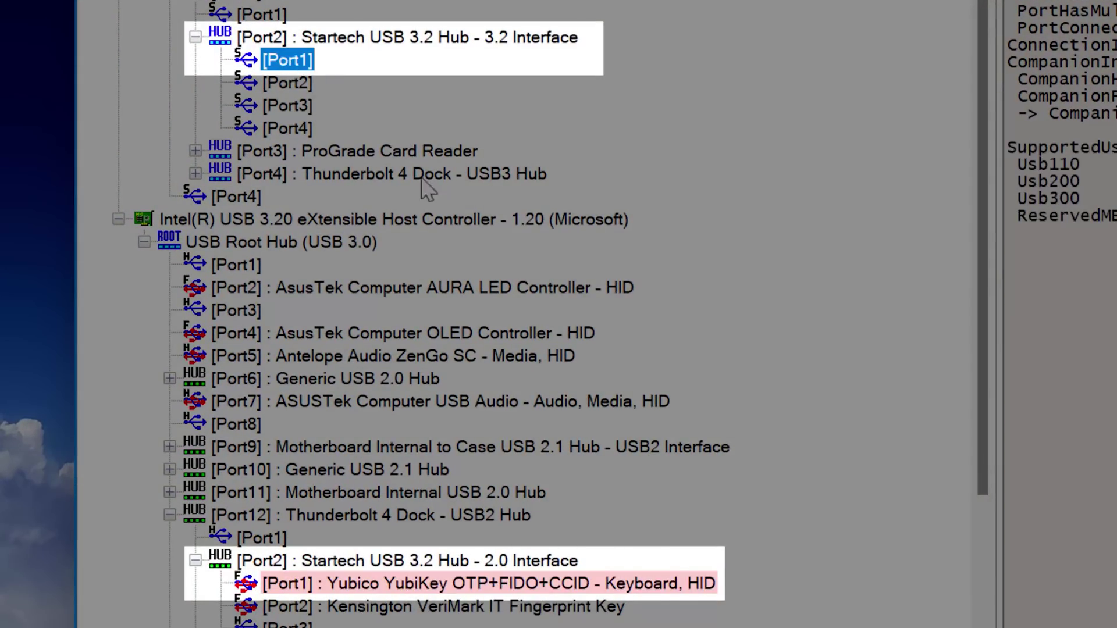
click(361, 584)
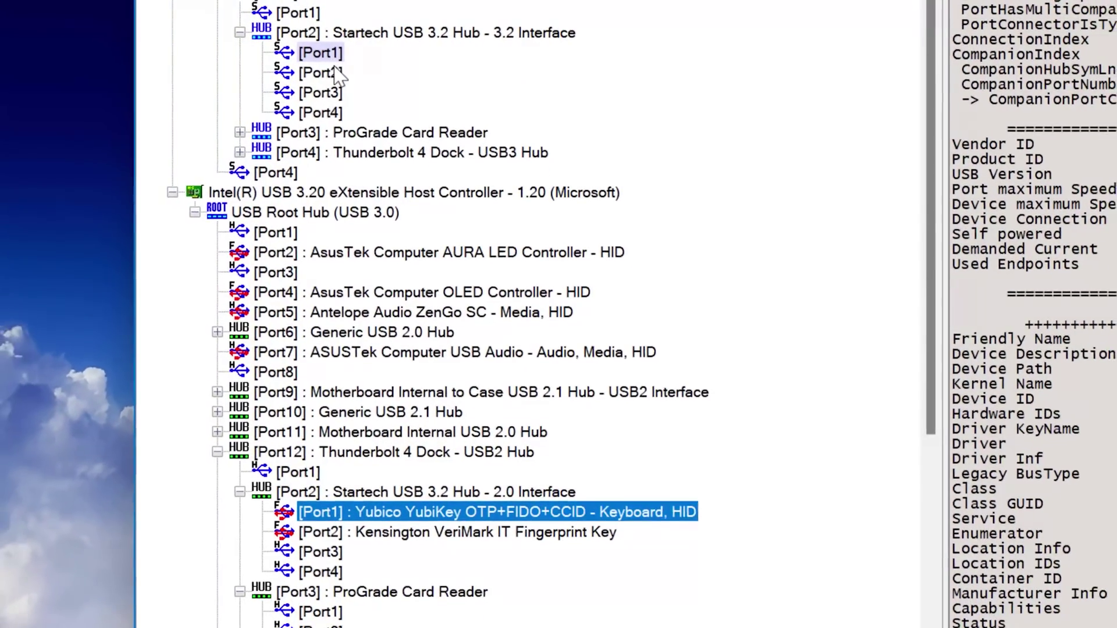
- Go through Port1 to Port4 on the Startech hub's 3.2 Interface and check each one's companion port on the 2.0 Interface
click(296, 81)
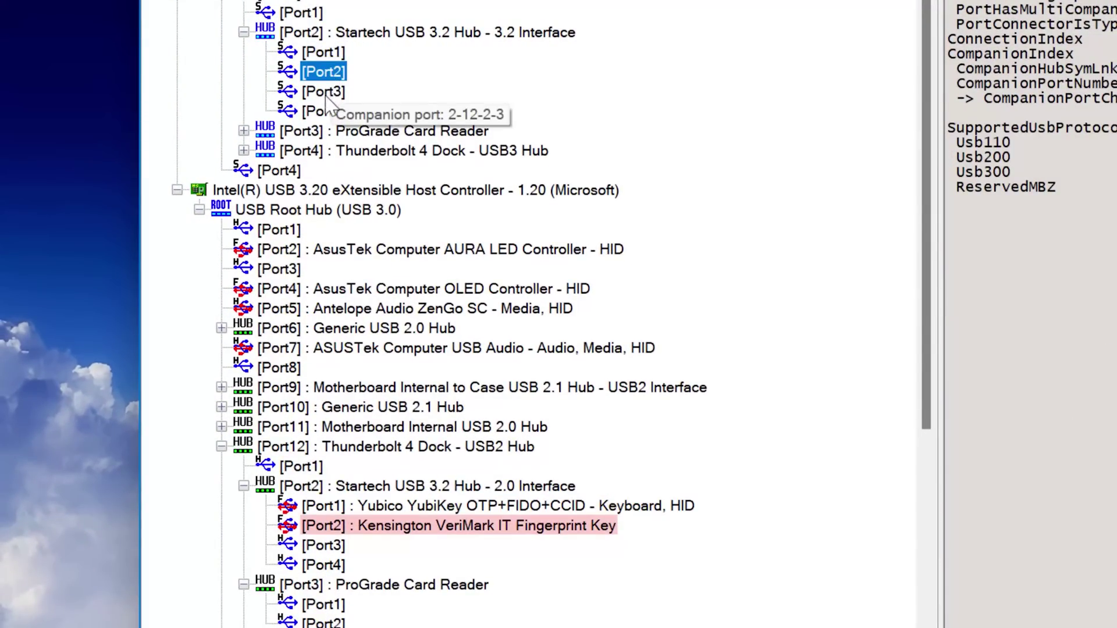
key(Down)
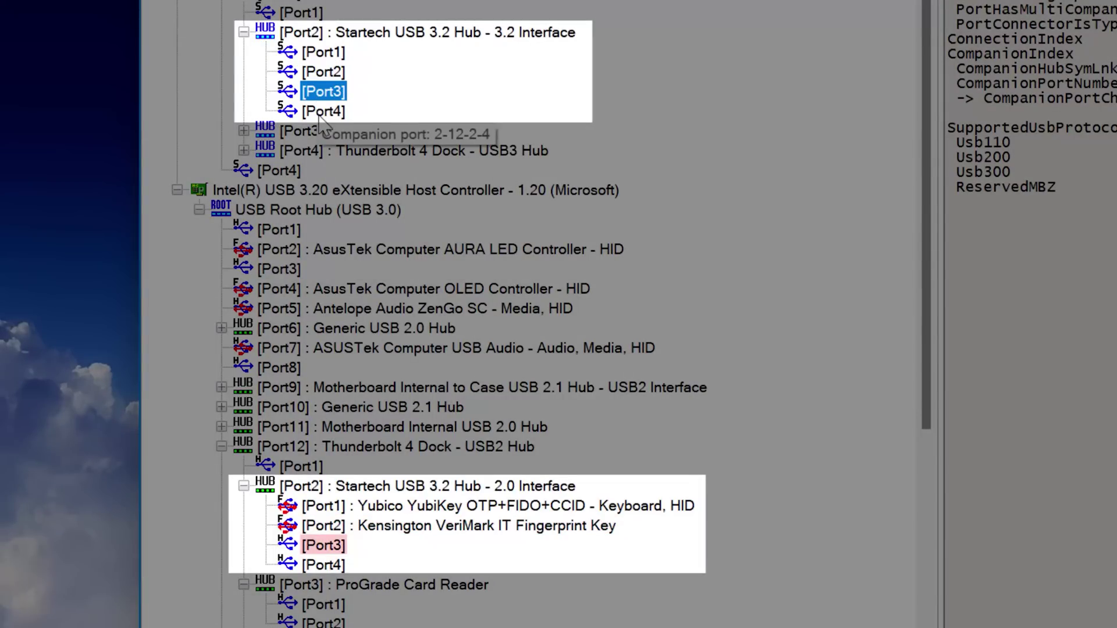
key(Down)
click(321, 97)
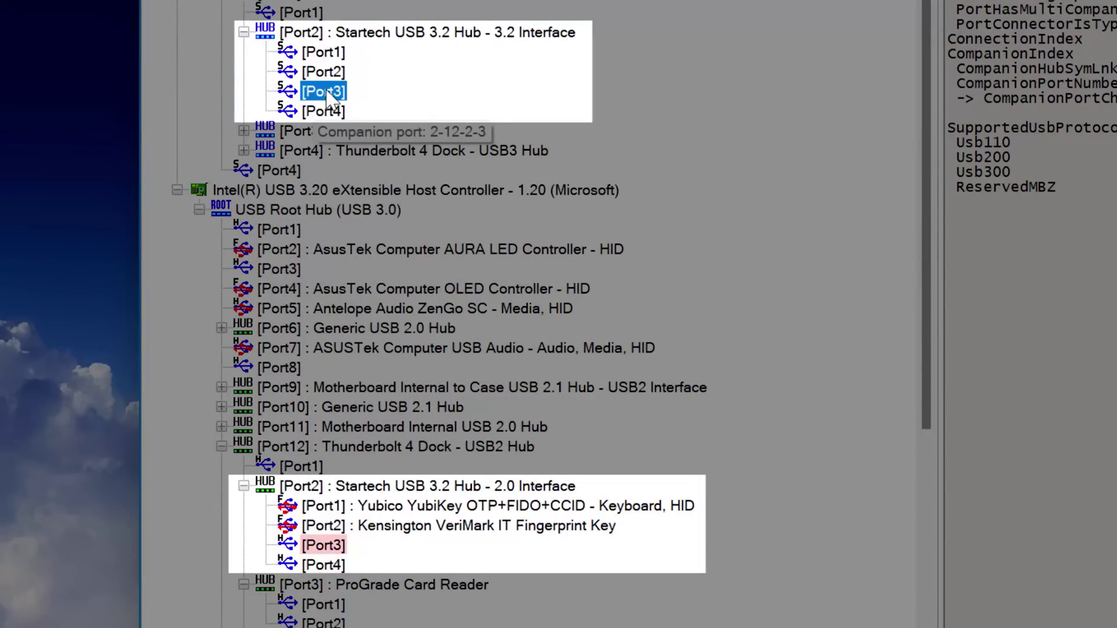
click(333, 65)
click(332, 58)
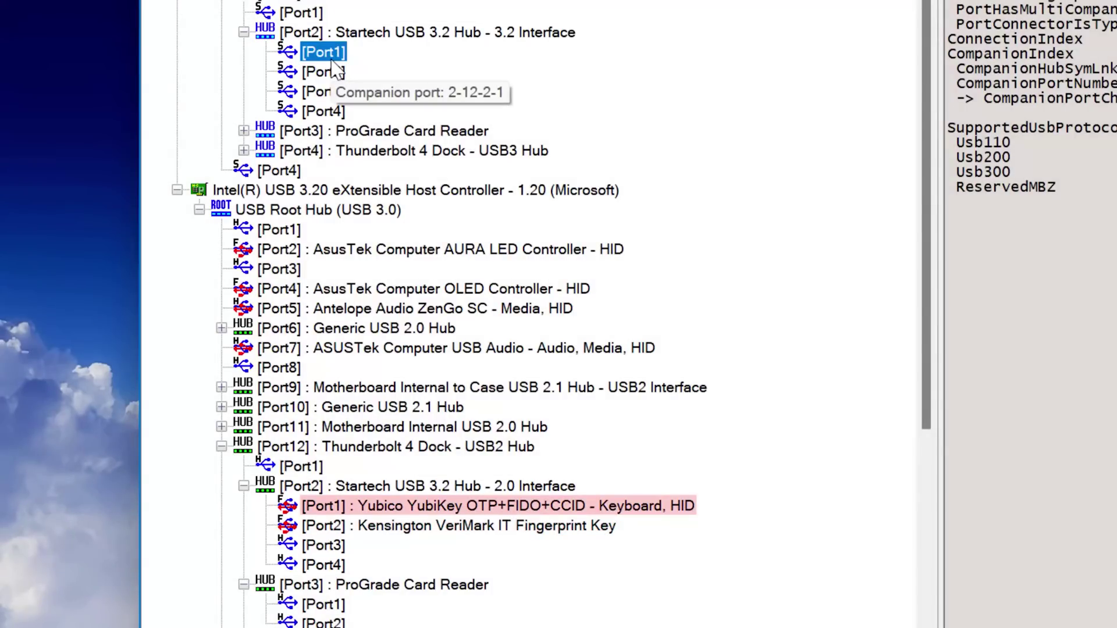
click(333, 73)
click(333, 92)
click(333, 108)
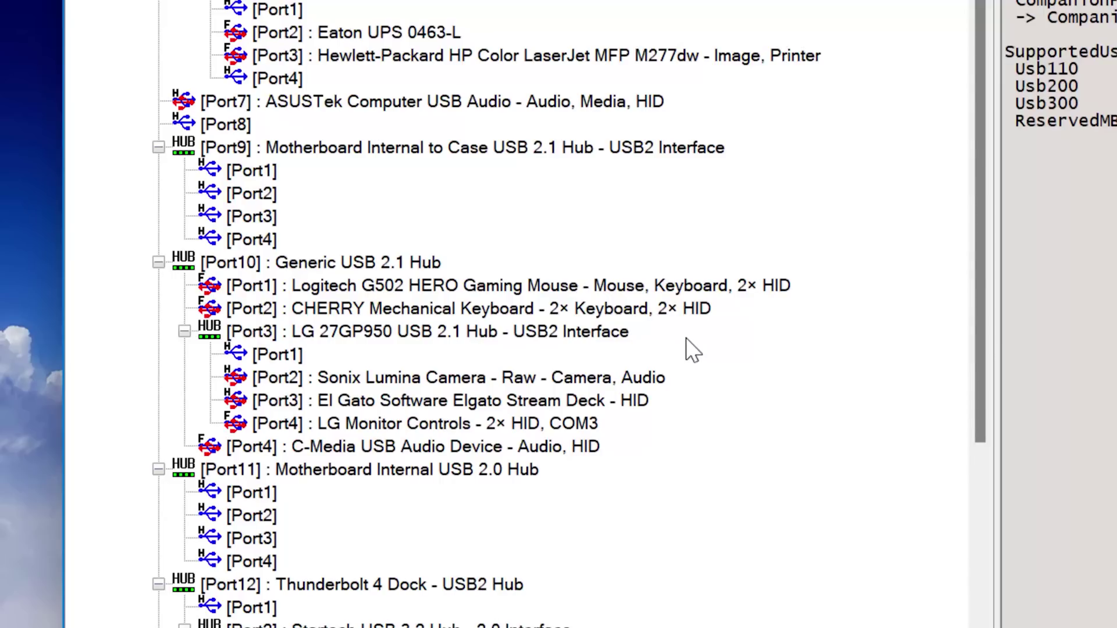
- Inspect the Logitech G502 mouse, CHERRY keyboard and LG 27GP950 hub entries on the Port10 Generic USB 2.1 Hub
click(532, 290)
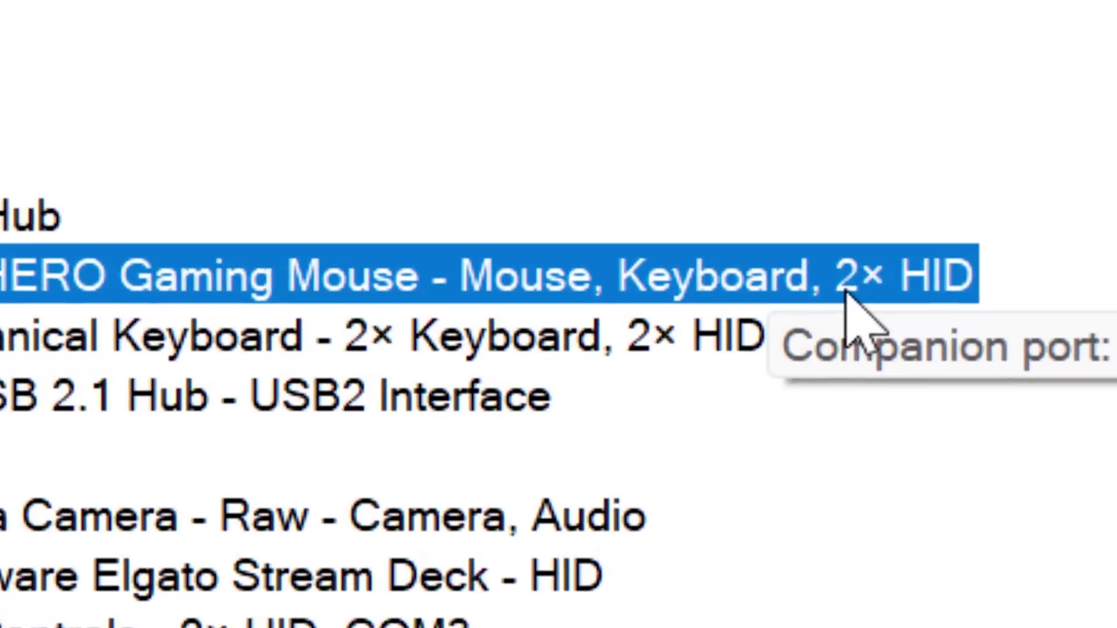
click(554, 376)
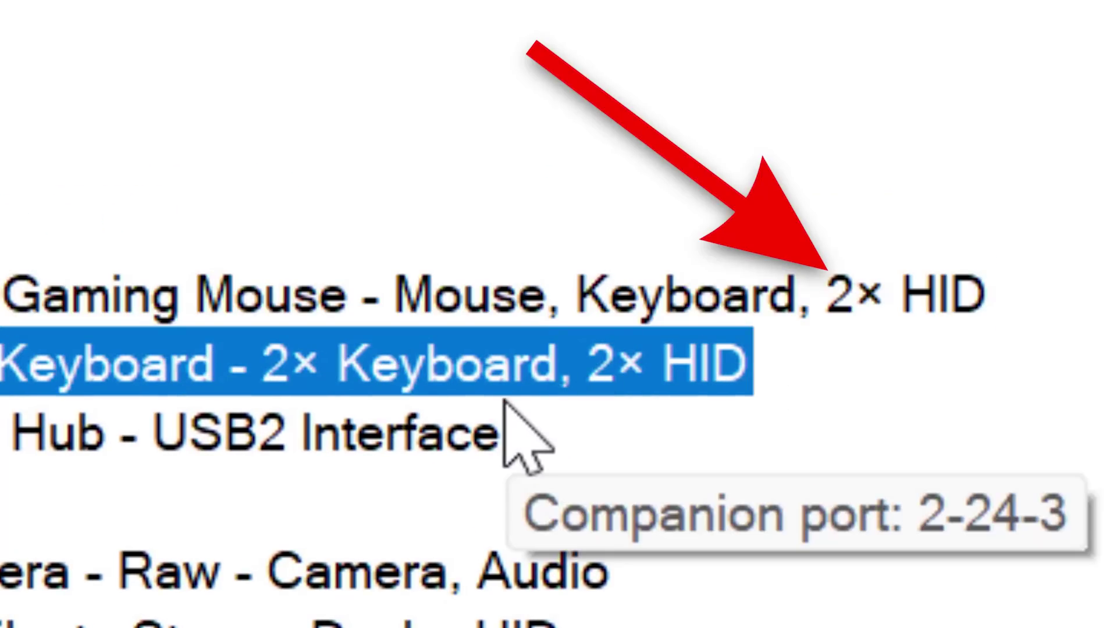
click(384, 445)
click(770, 272)
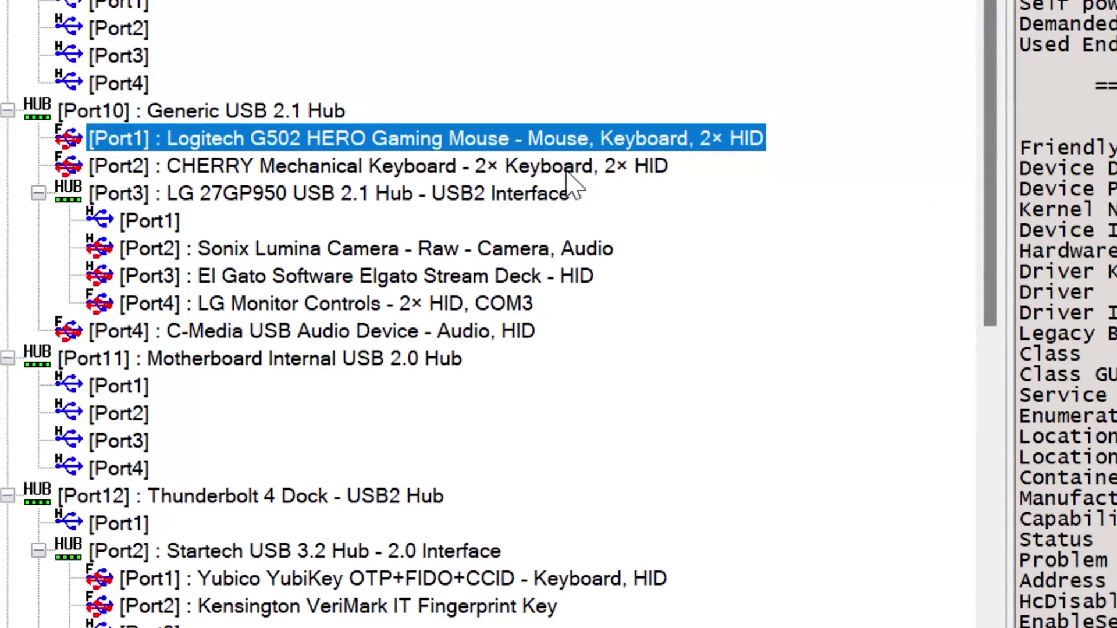
- Review the commands available for the Logitech G502 mouse, followed by the program's file commands and tree options
right_click(494, 140)
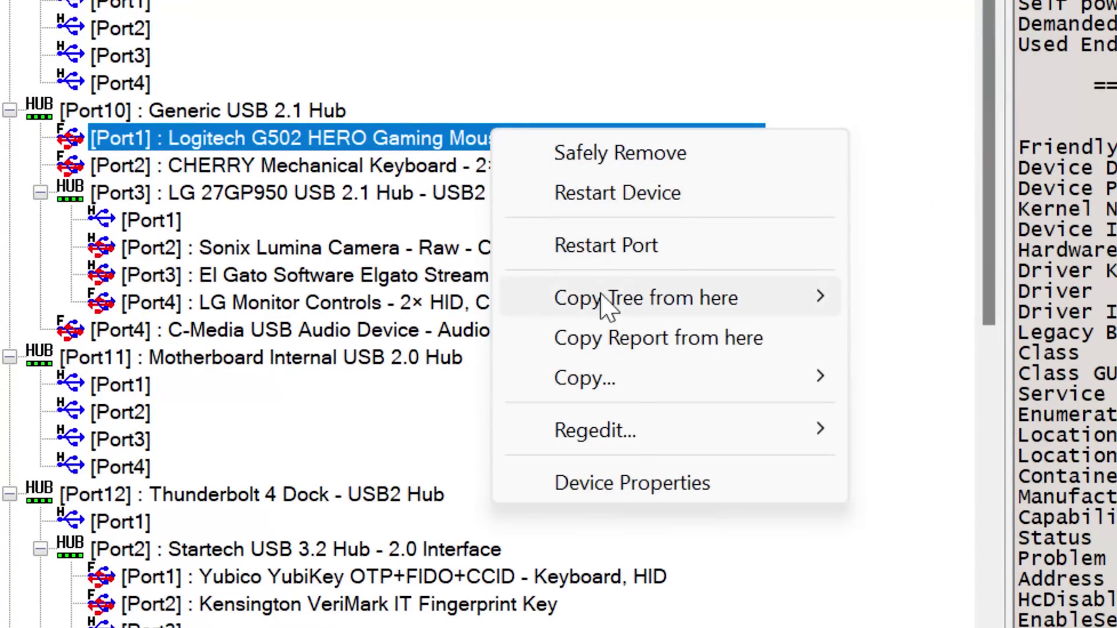
mouse_move(582, 430)
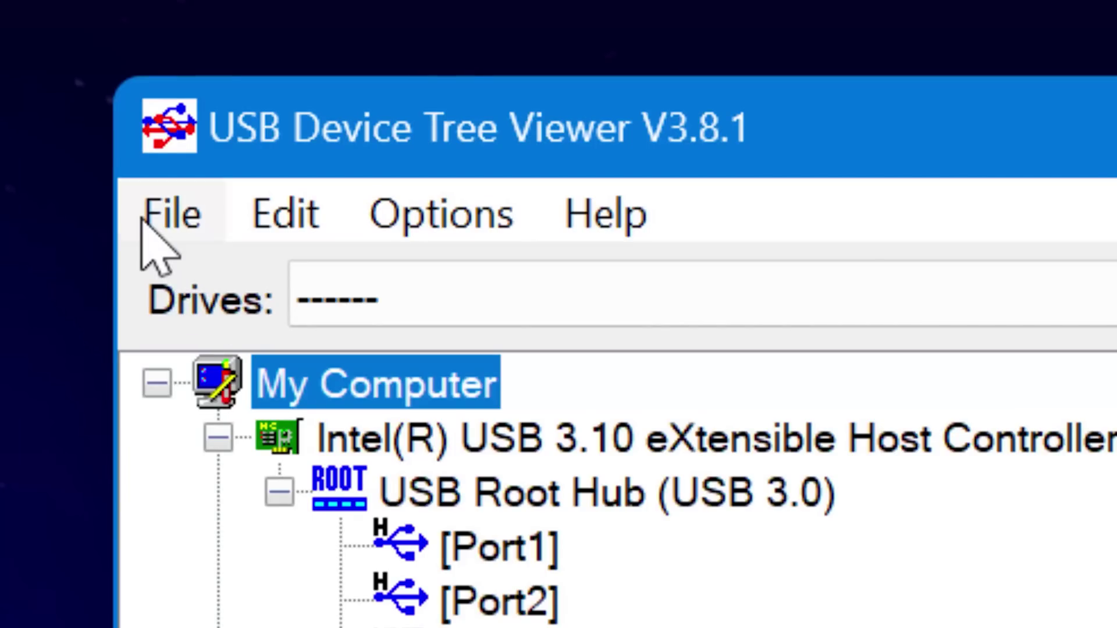
click(142, 221)
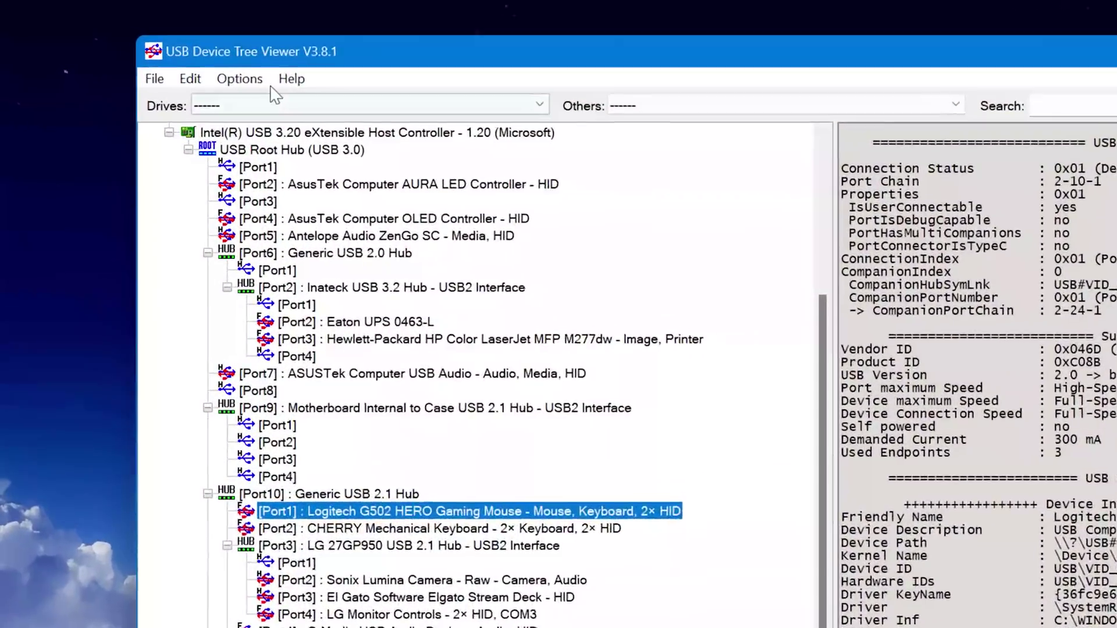
click(258, 82)
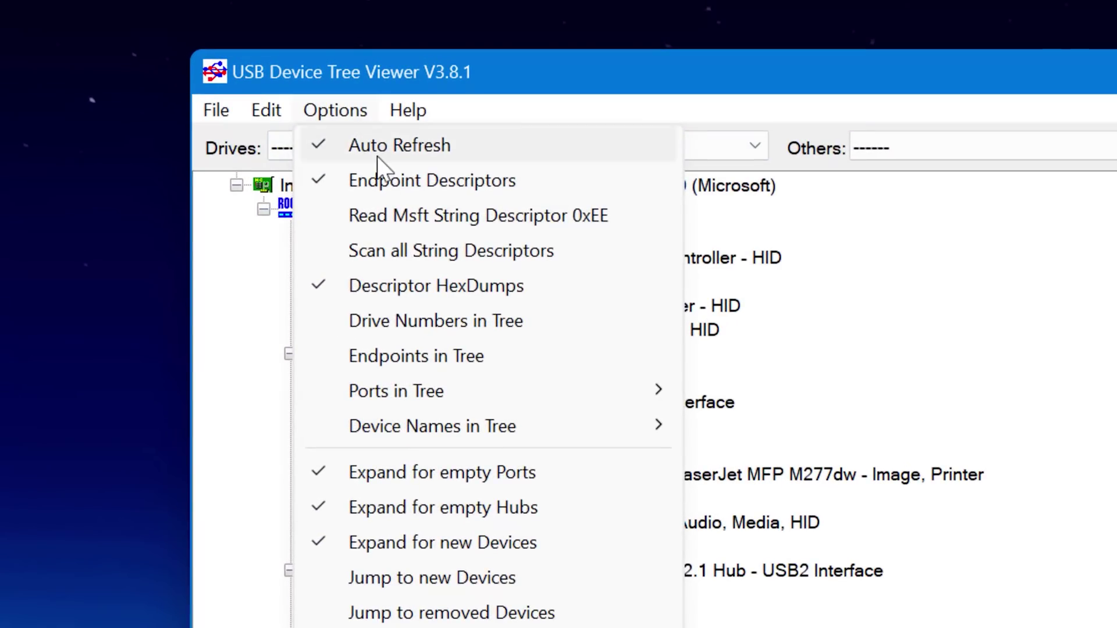
mouse_move(328, 317)
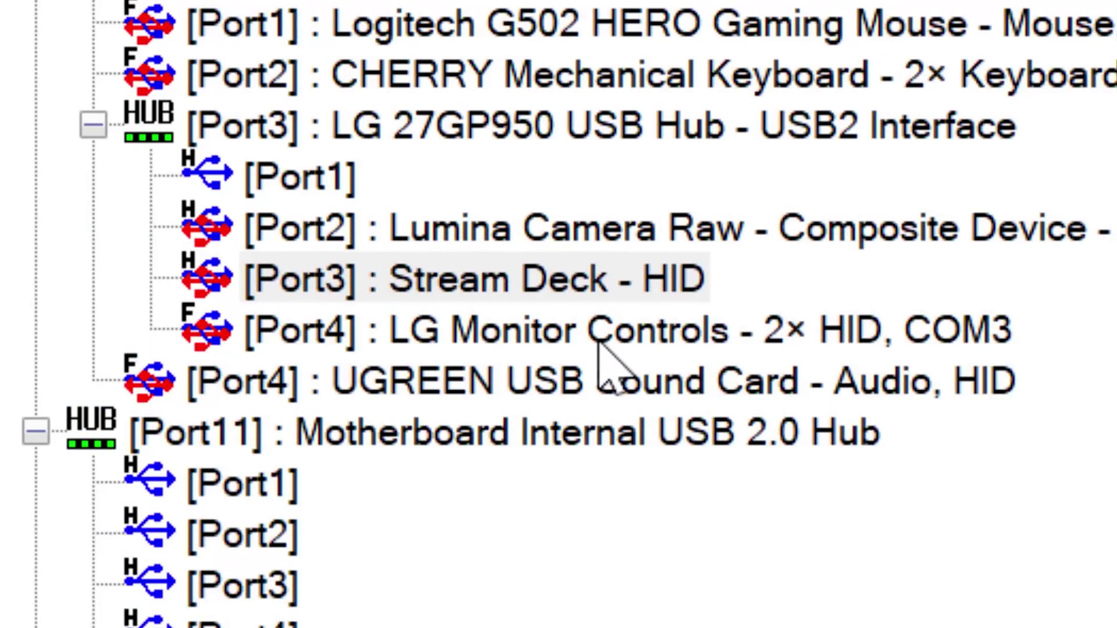
- Rename the Stream Deck on Port3 of the LG 27GP950 hub's USB2 Interface to "Oops test"
click(599, 344)
click(573, 293)
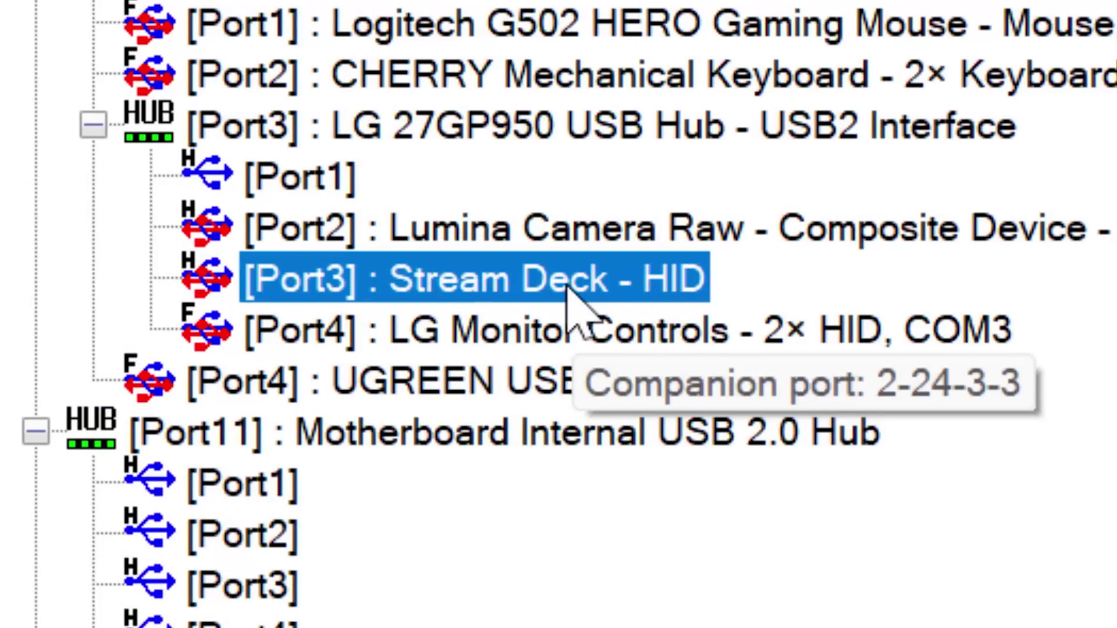
click(585, 282)
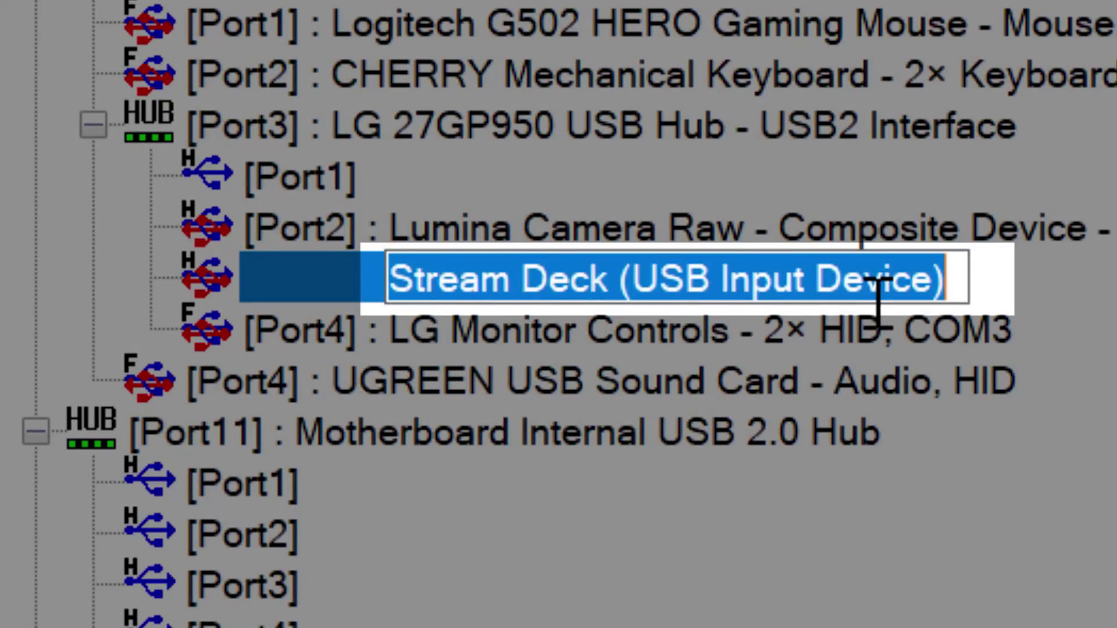
drag(951, 280, 404, 279)
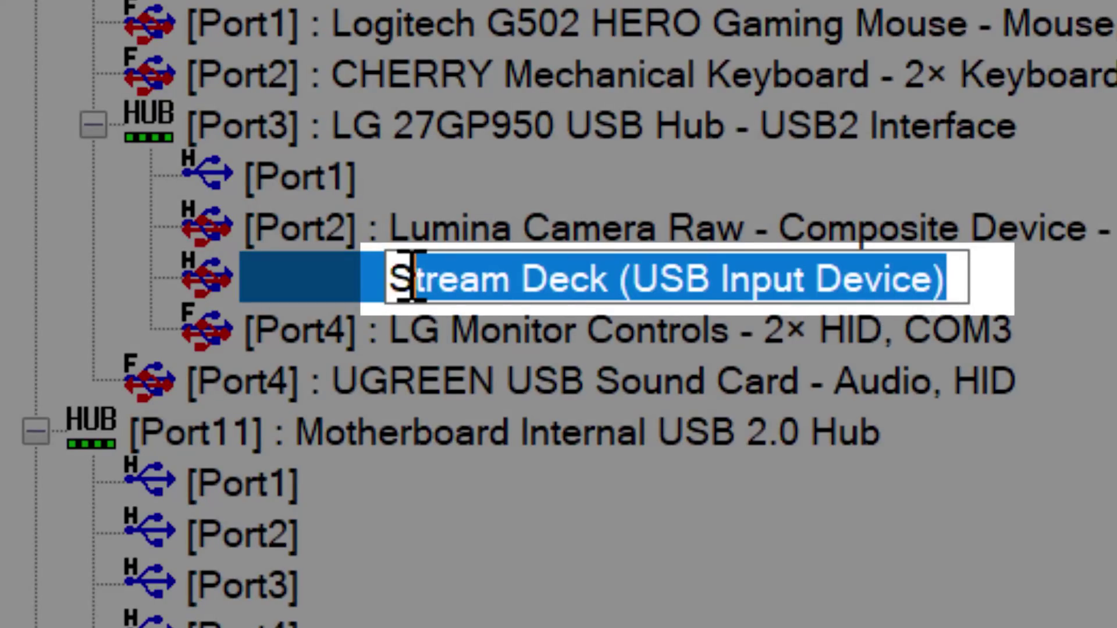
text(Oops)
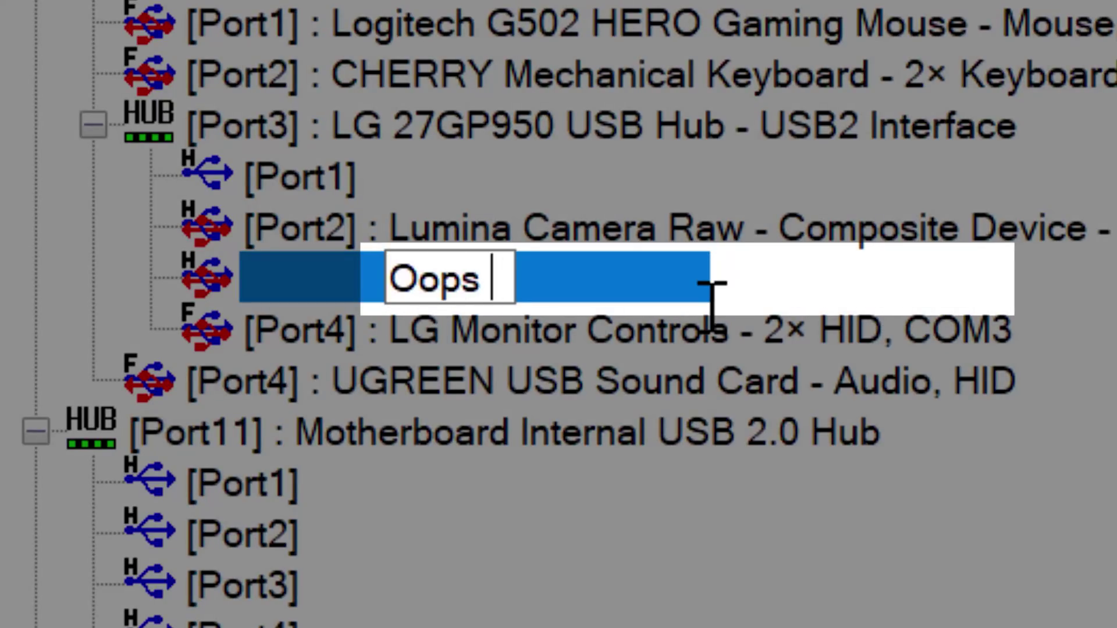
text( test)
key(Return)
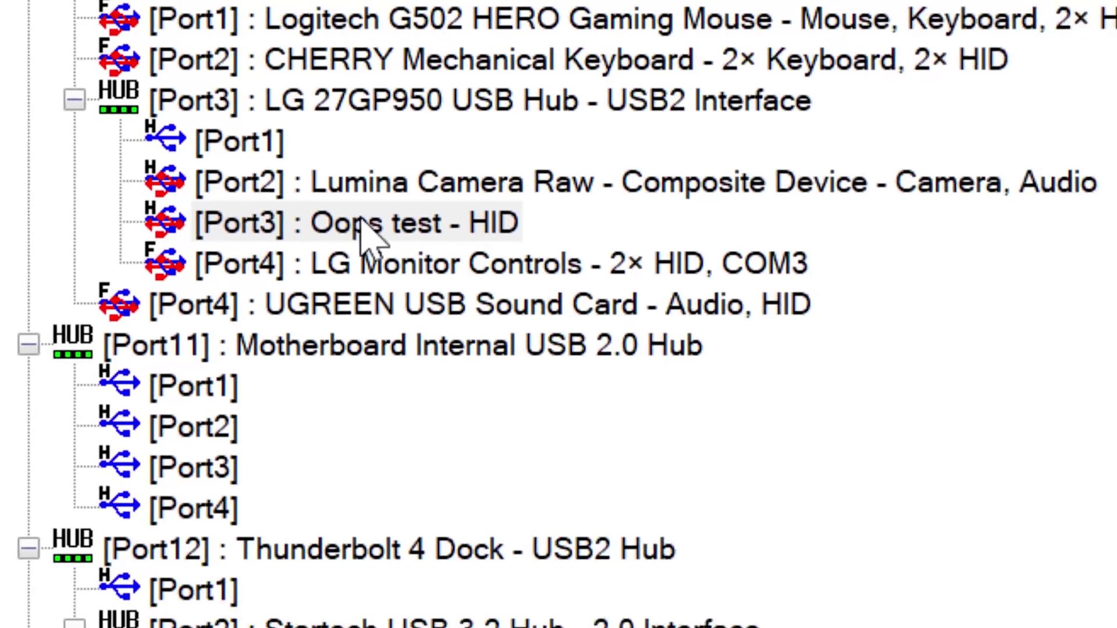
- Open the Device Parameters registry key of the "Oops test" device and inspect its CustomName value
right_click(523, 280)
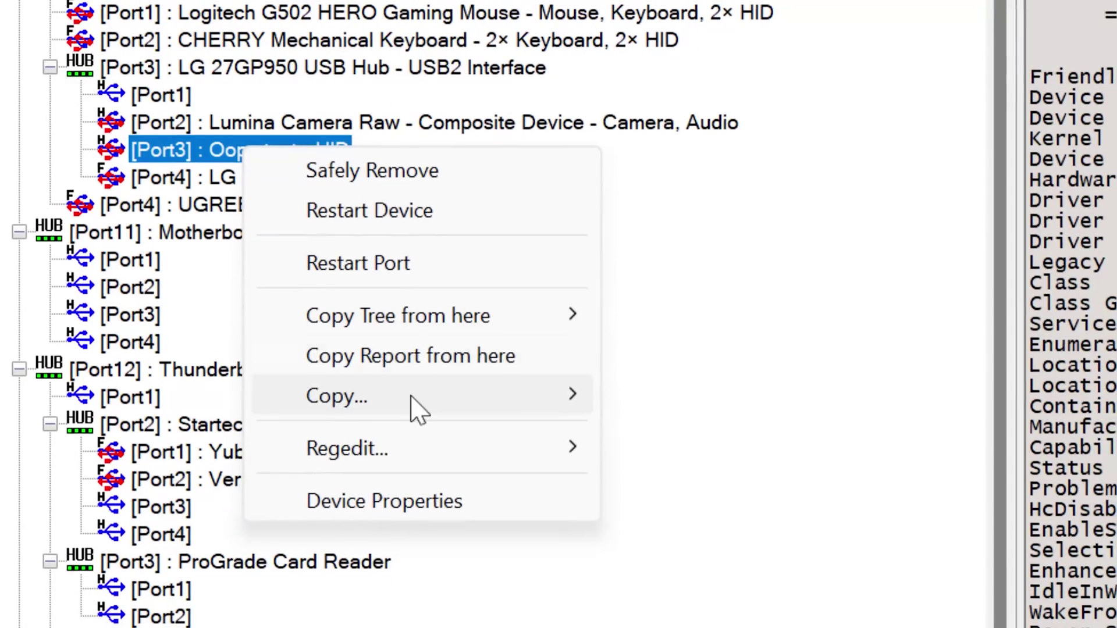
click(591, 417)
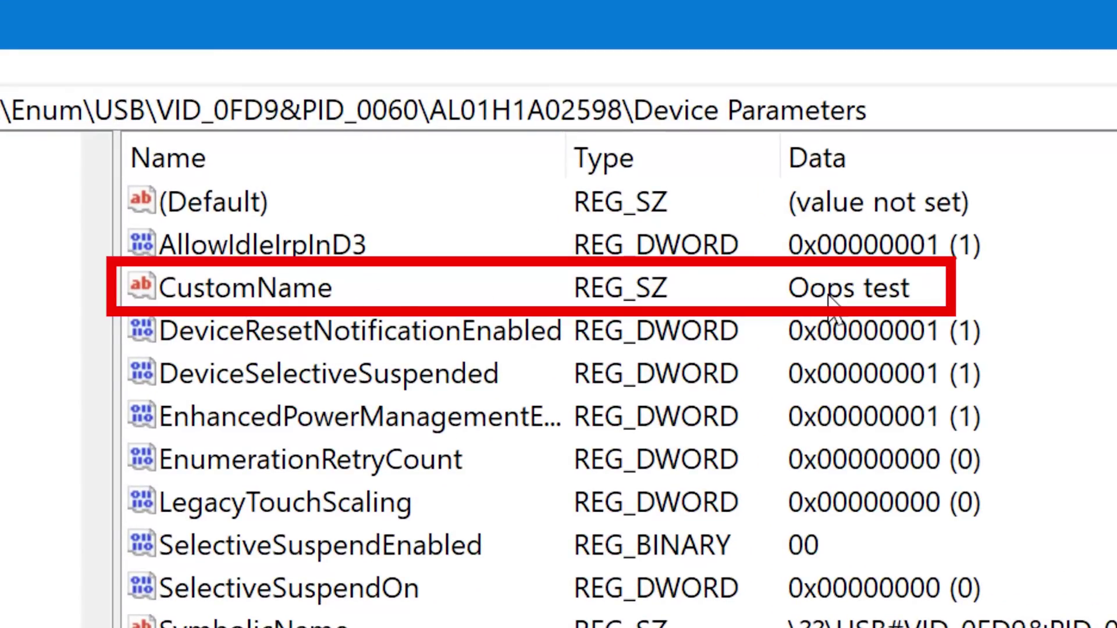
click(307, 285)
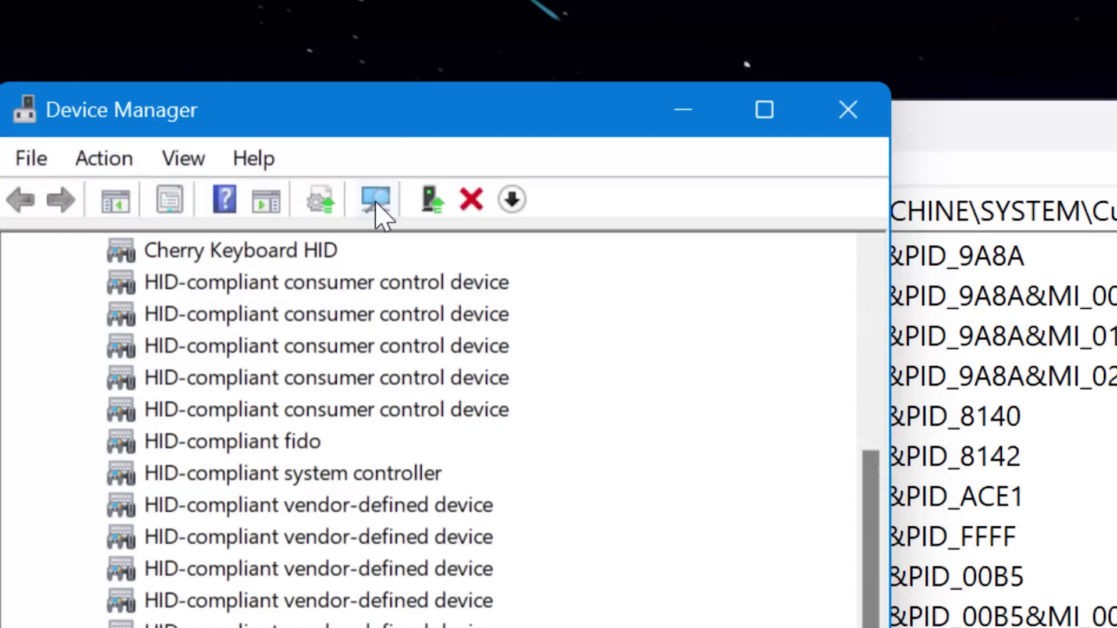
- Scan for hardware changes in Device Manager, and check the Port3 "Oops test" entry in USB Device Tree Viewer
click(378, 207)
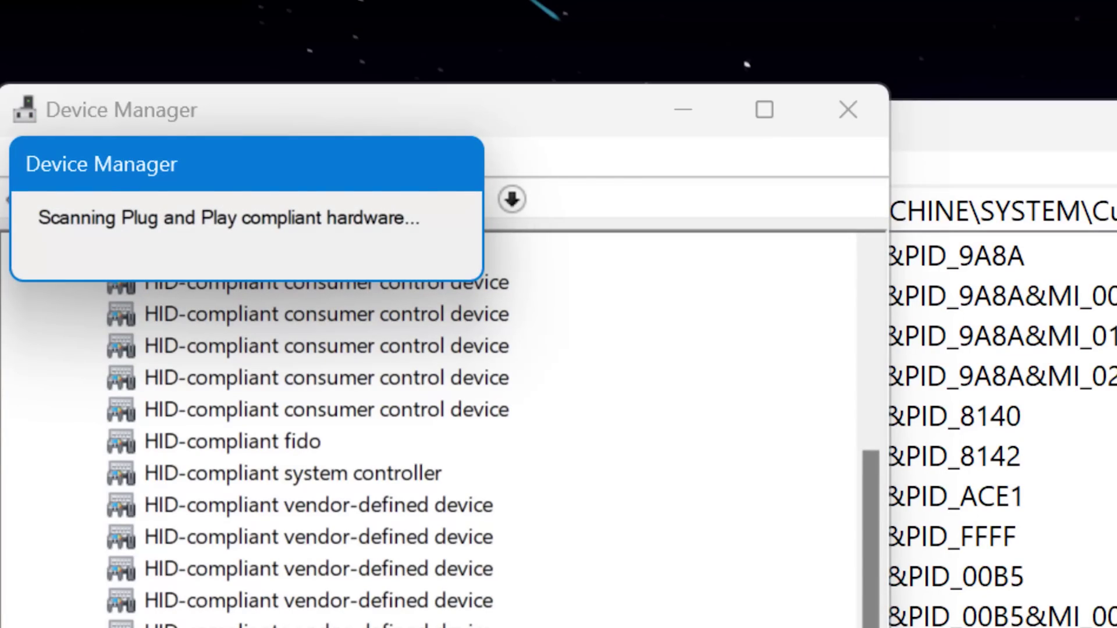
click(392, 247)
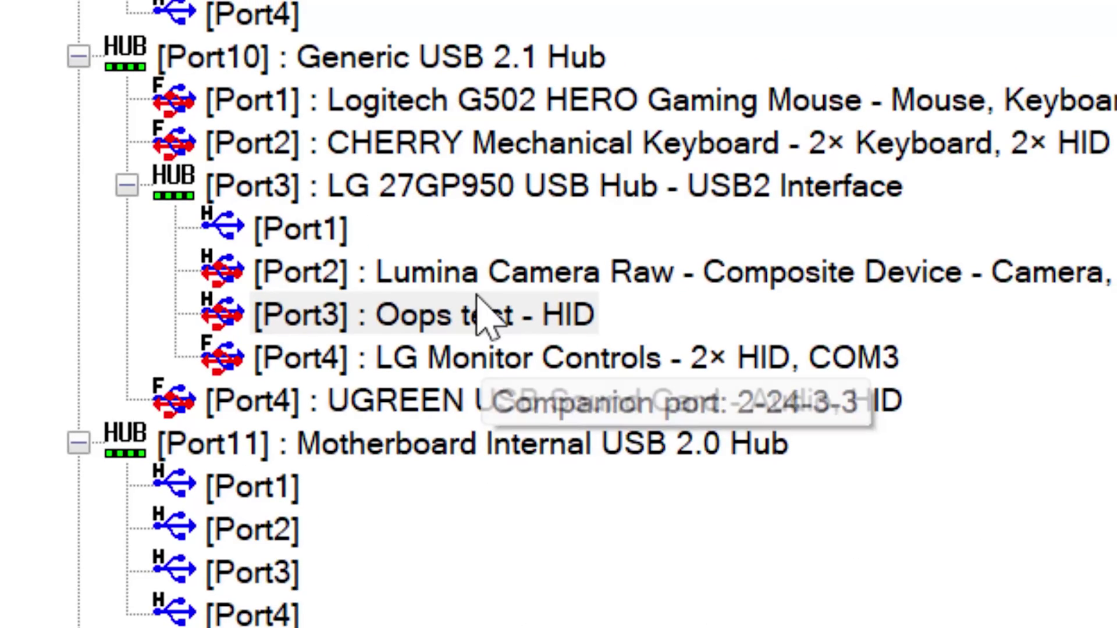
click(496, 317)
click(496, 316)
click(644, 322)
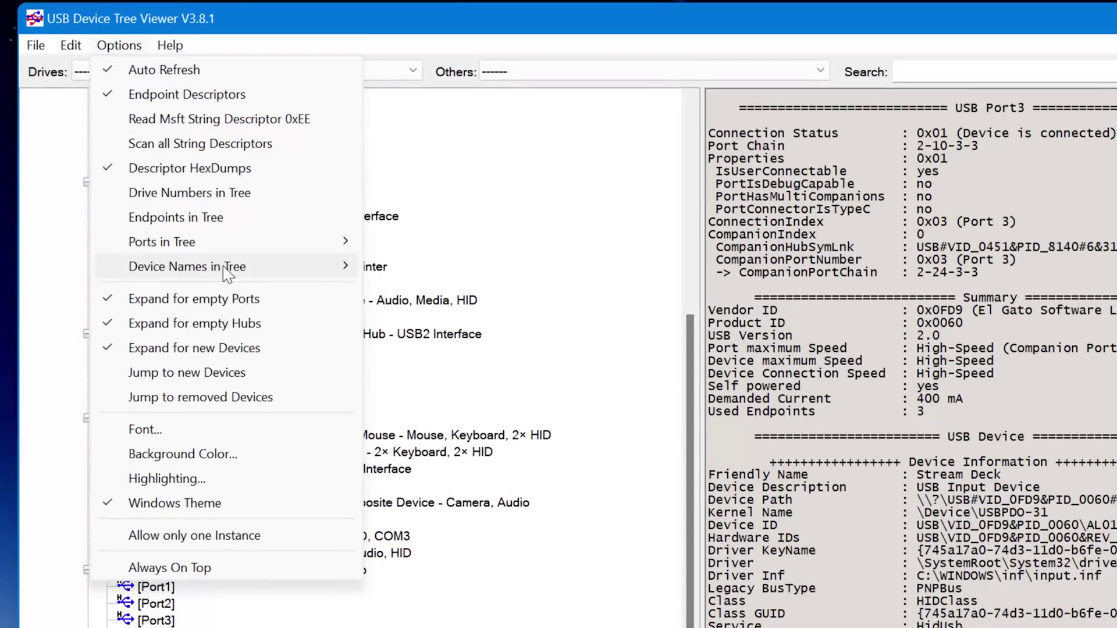
- Try From String Descriptors as the source of device names in the tree, and set it to Smart Choice
mouse_move(245, 265)
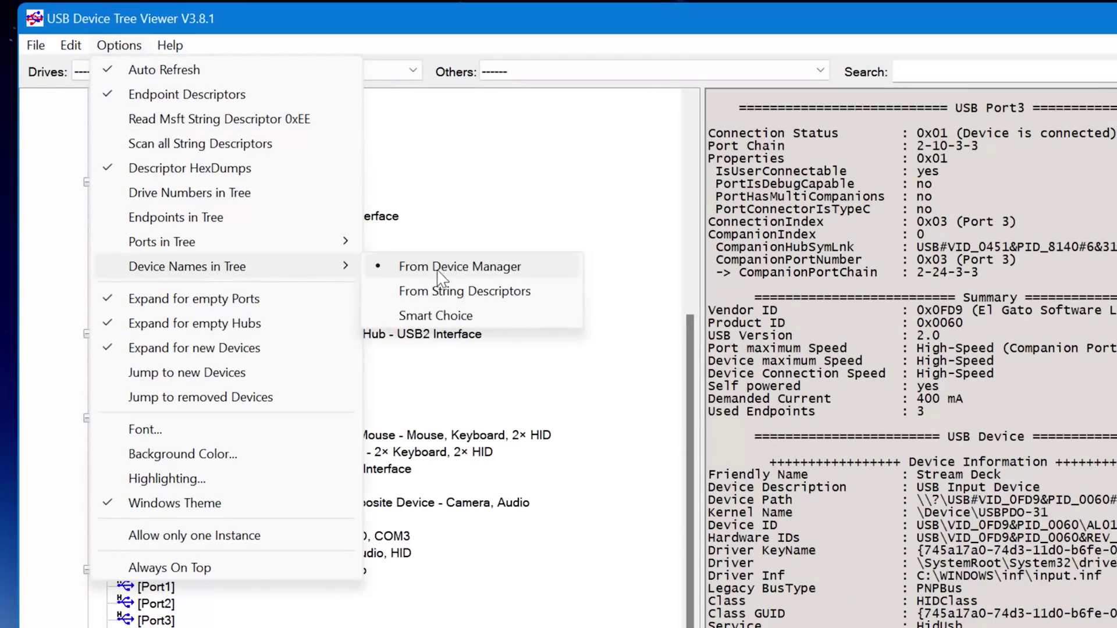
click(471, 296)
click(118, 45)
mouse_move(264, 276)
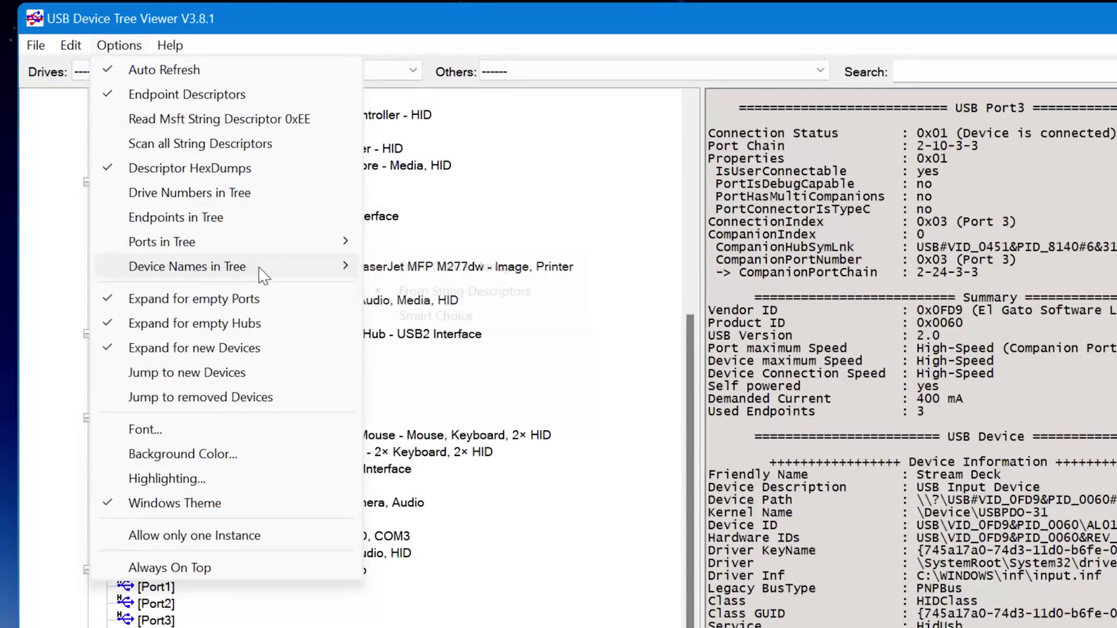
click(479, 316)
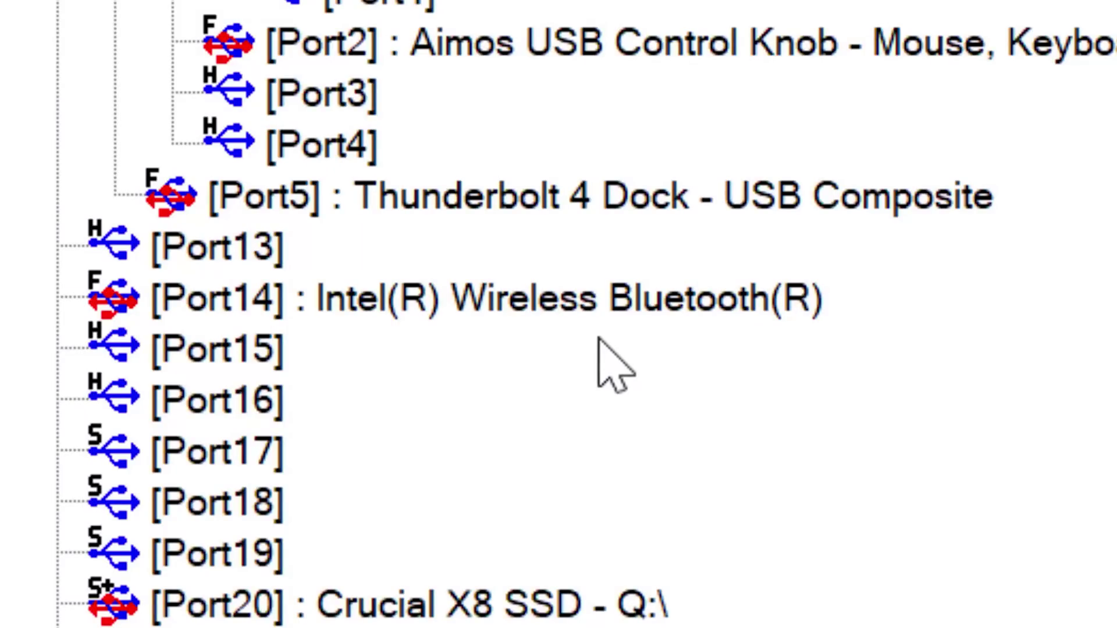
- Open the Port14 Intel(R) Wireless Bluetooth(R) name for editing, leave it, and bring up the device's commands
click(511, 314)
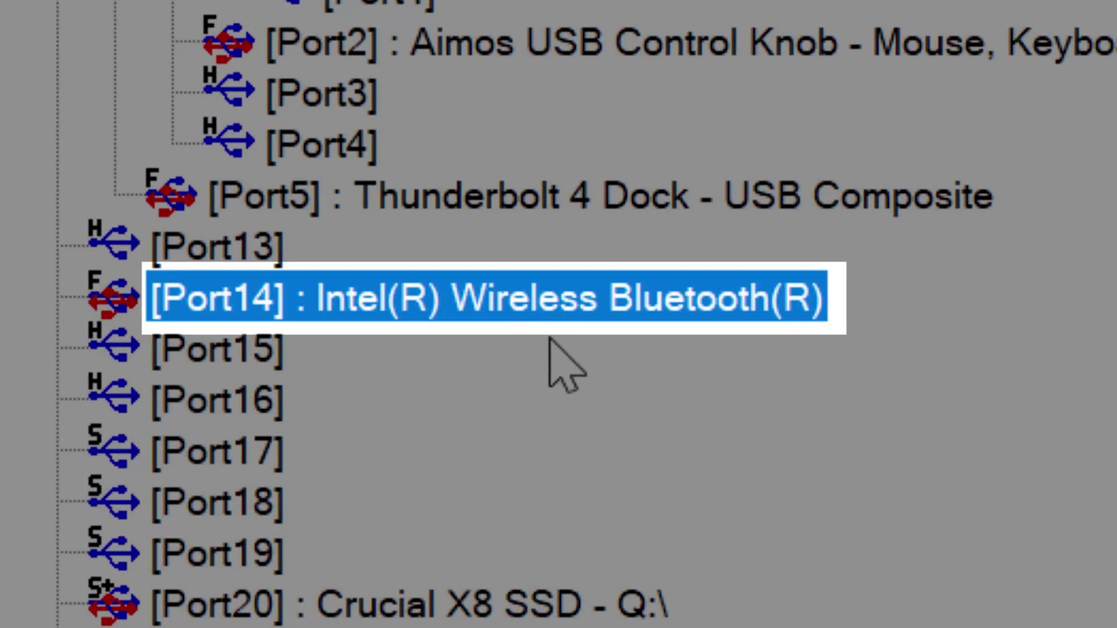
click(557, 300)
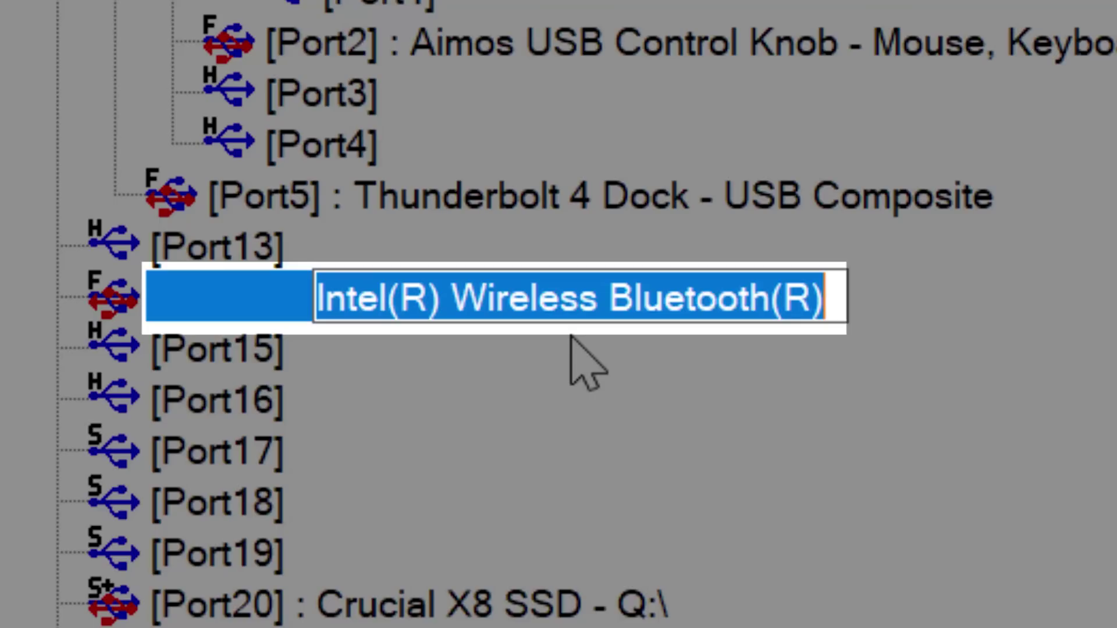
click(812, 337)
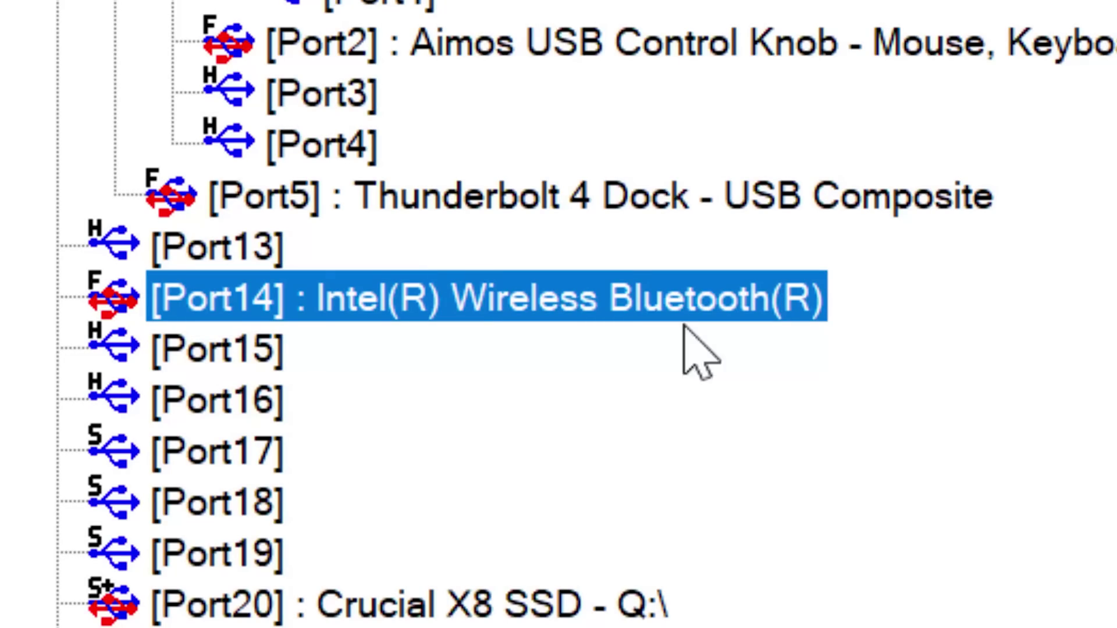
right_click(619, 317)
mouse_move(374, 379)
click(698, 379)
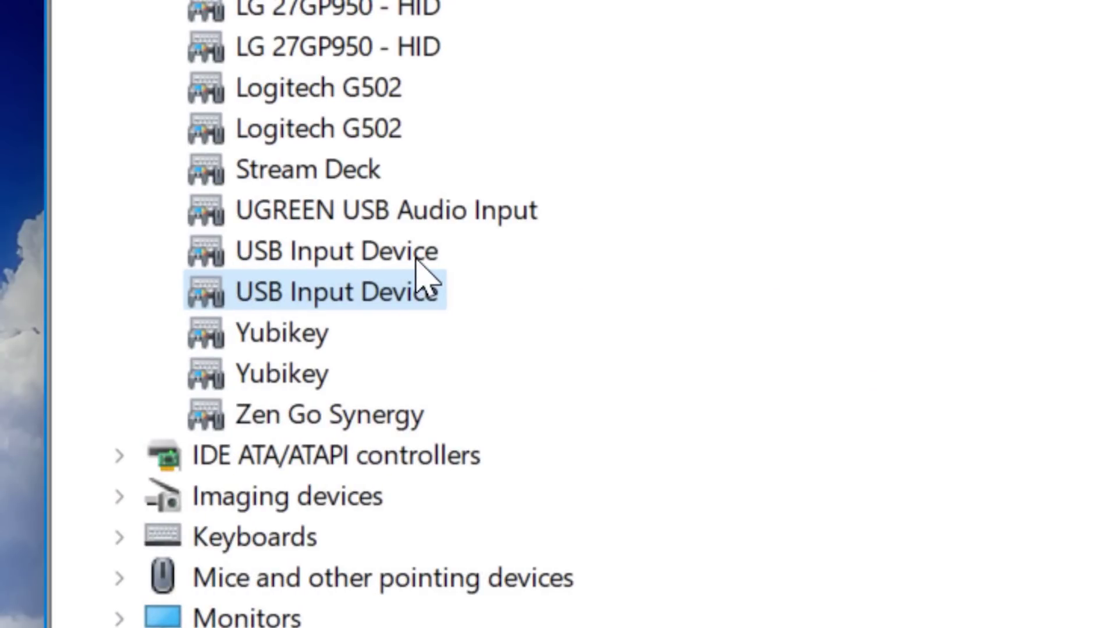
- In Device Manager, copy the Device instance path from the properties of the first USB Input Device below UGREEN USB Audio Input
click(417, 260)
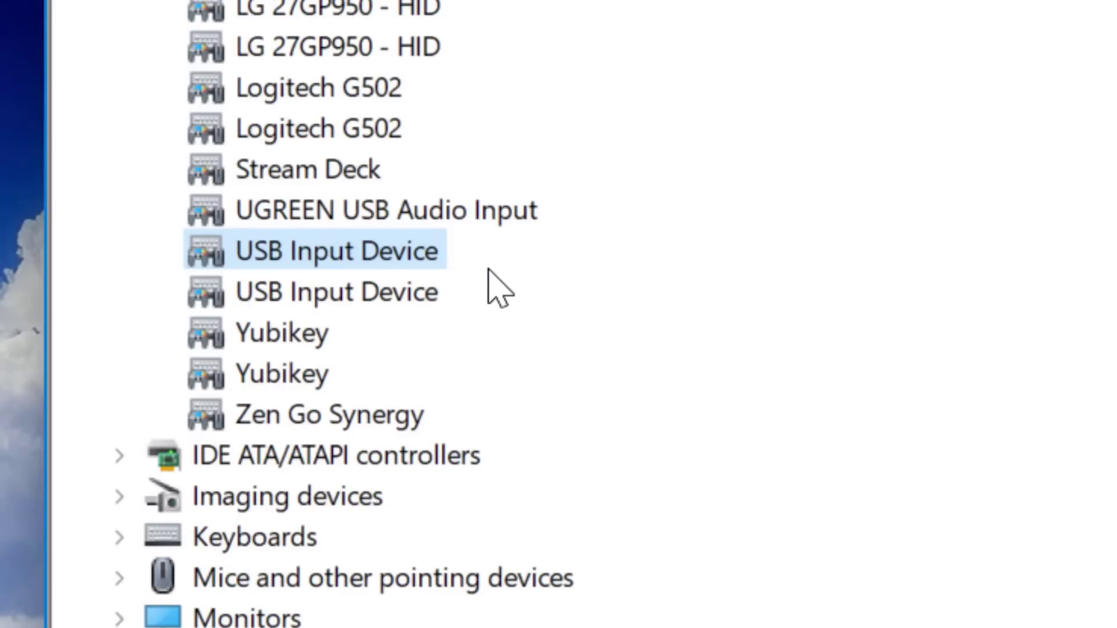
right_click(386, 260)
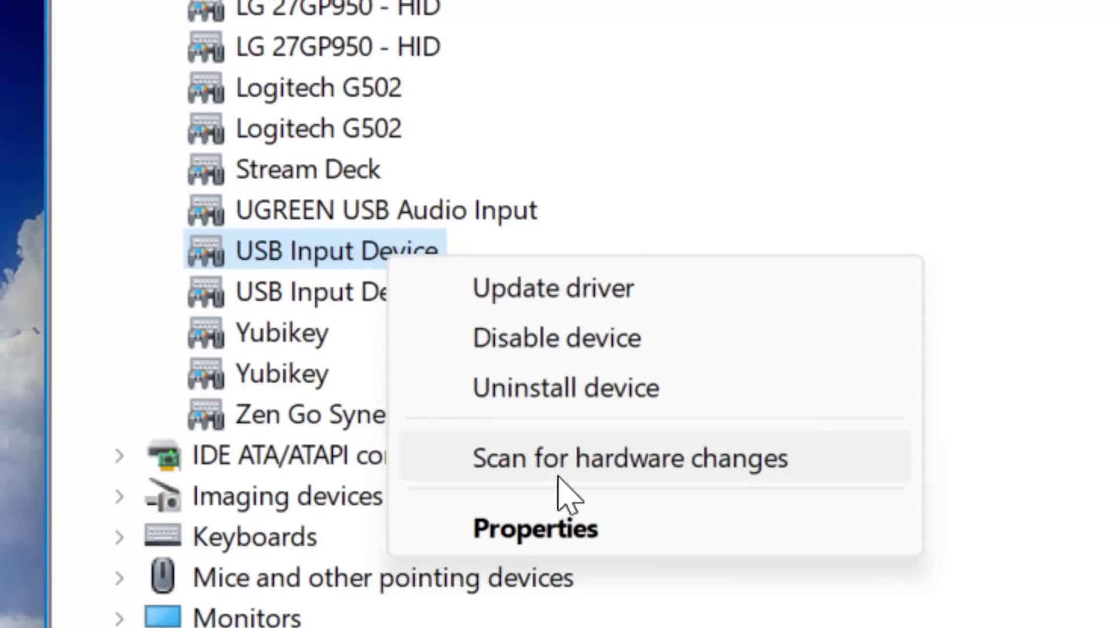
click(495, 530)
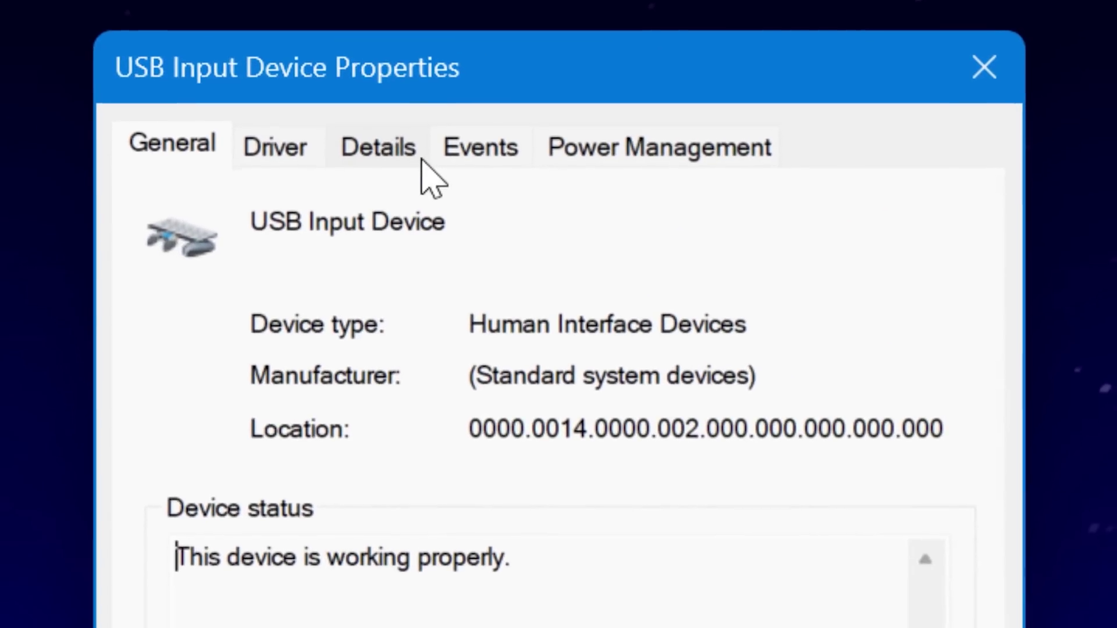
click(407, 155)
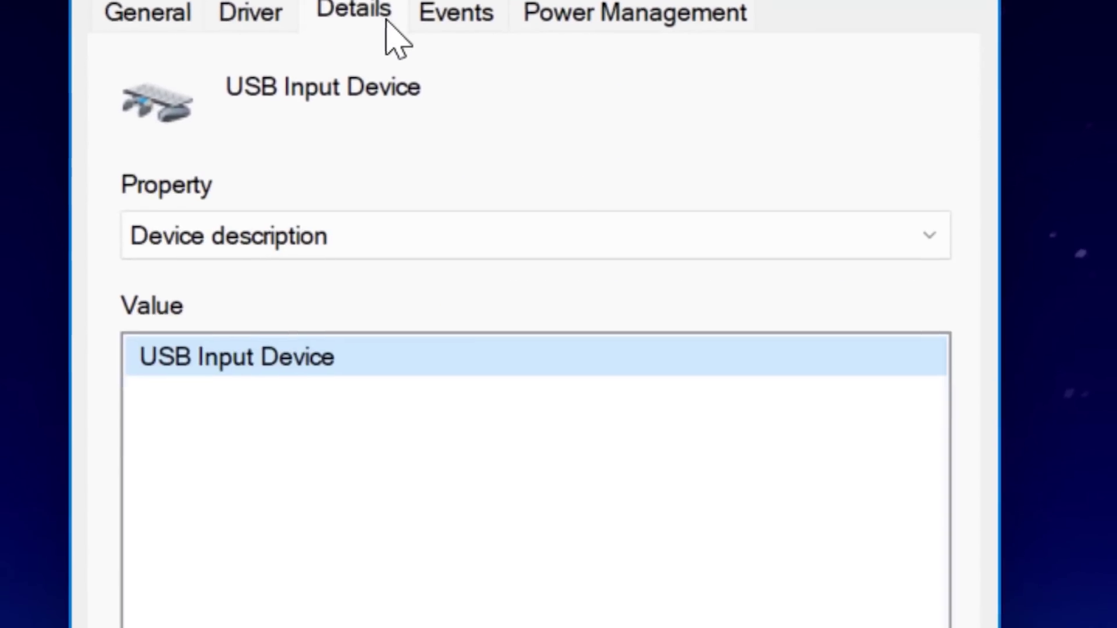
click(361, 384)
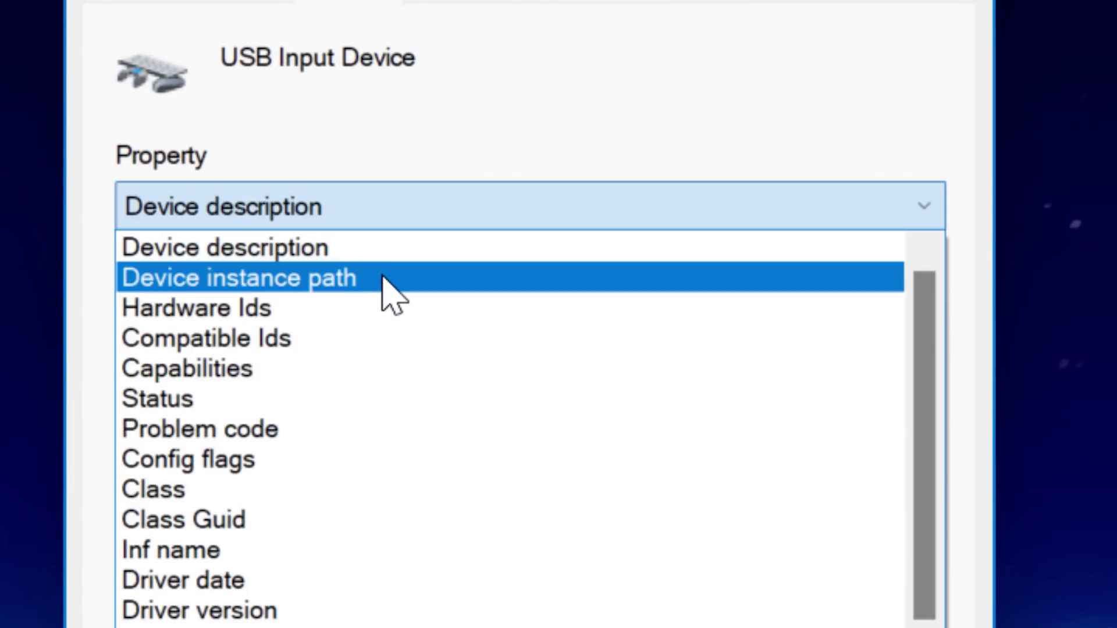
click(385, 285)
right_click(541, 326)
click(633, 350)
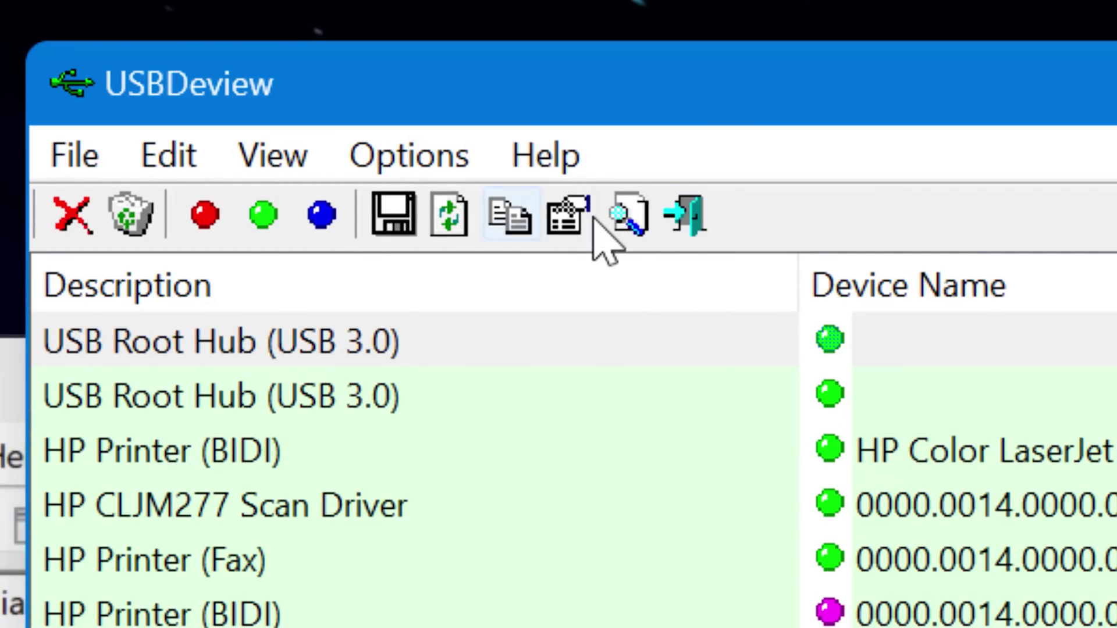
- Find the copied device instance path in USBDeview, searching downward through the device list
click(625, 221)
key(ctrl+v)
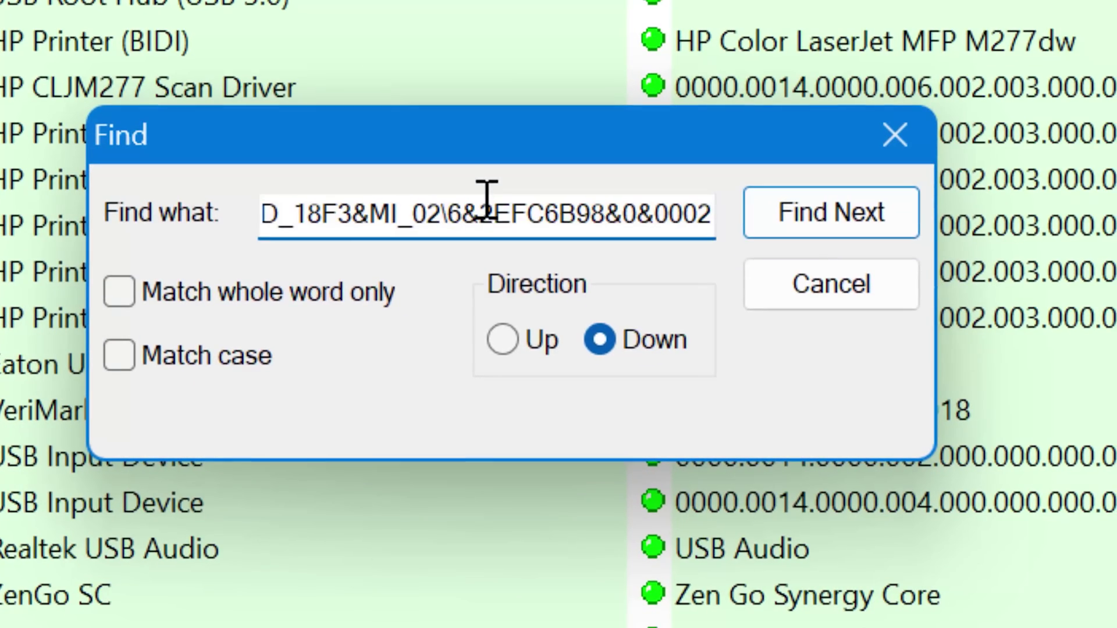
click(858, 211)
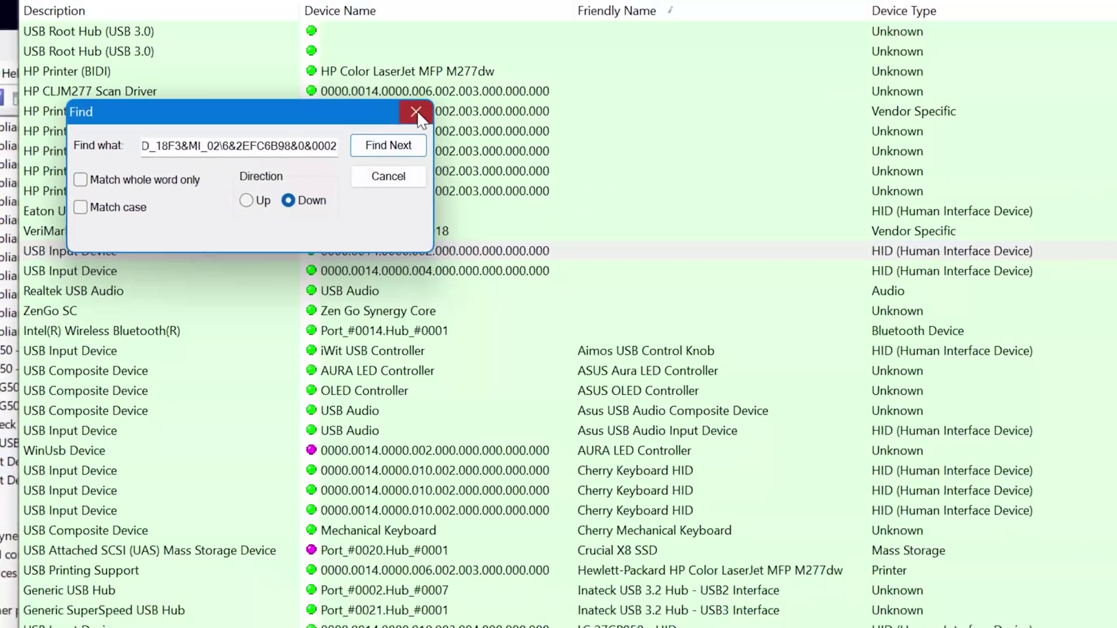
- Switch to USB Device Tree Viewer and search for the copied device instance path, replacing the existing search text
click(634, 90)
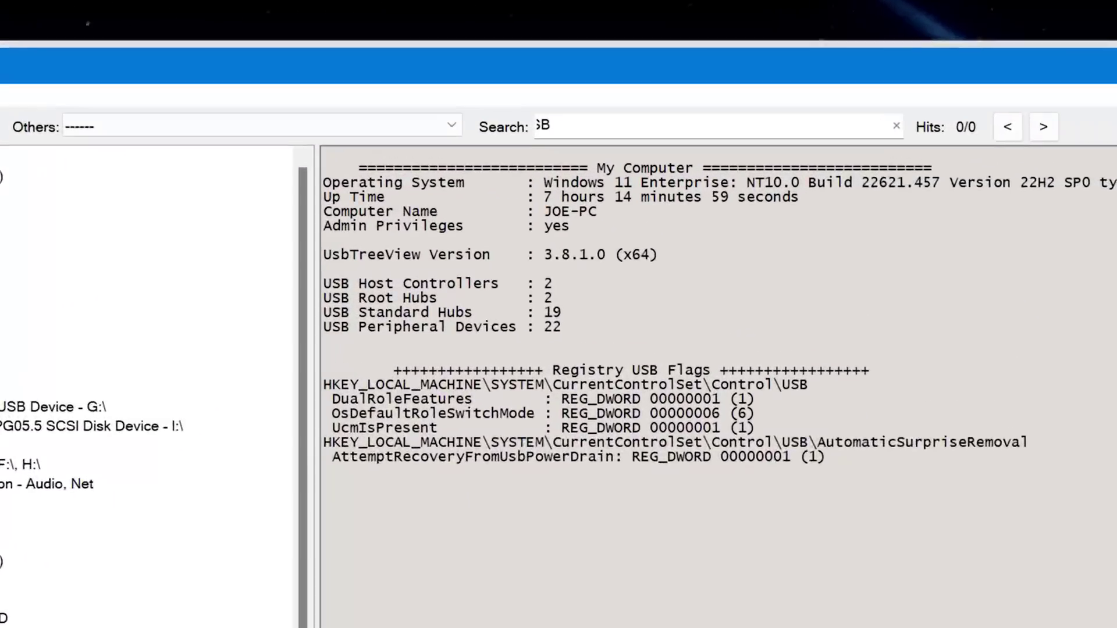
key(ctrl+a)
key(ctrl+v)
key(Return)
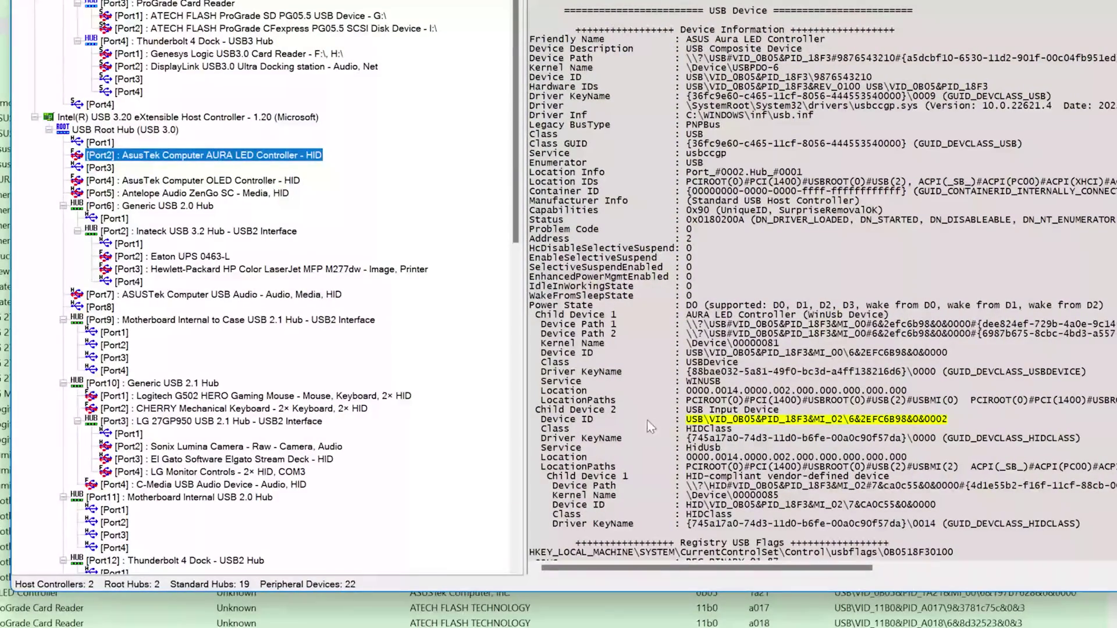
- Compare the matching child Device ID ending in MI_02\6&2EFC6B98&0&0002 with its parent, the AURA LED Controller on Port2
drag(686, 419, 947, 419)
click(1070, 421)
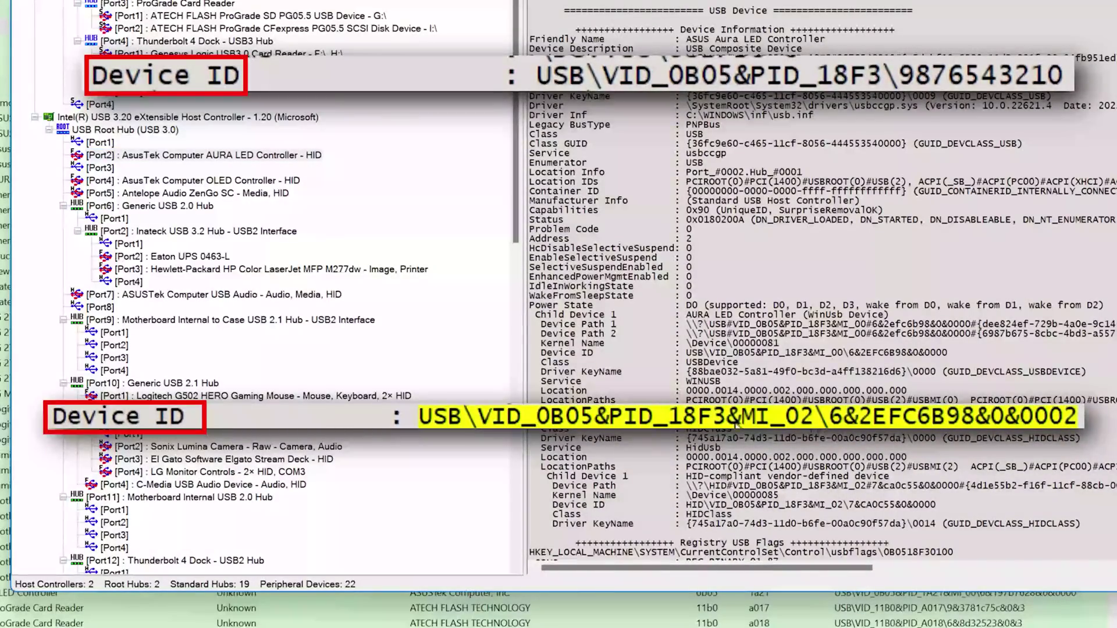
drag(414, 420, 1079, 417)
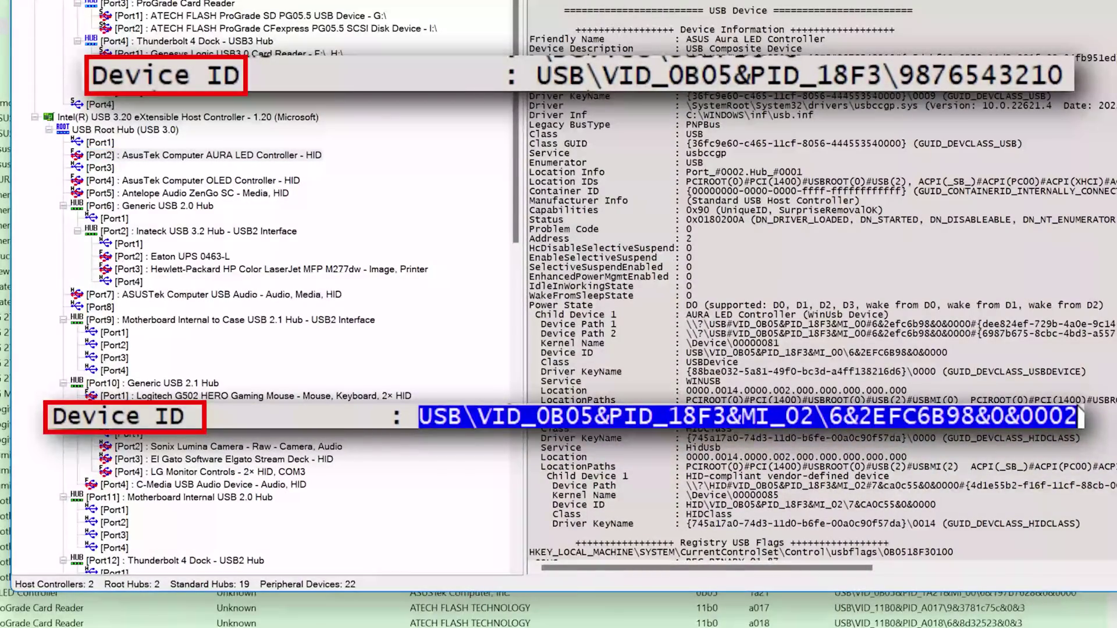
click(278, 156)
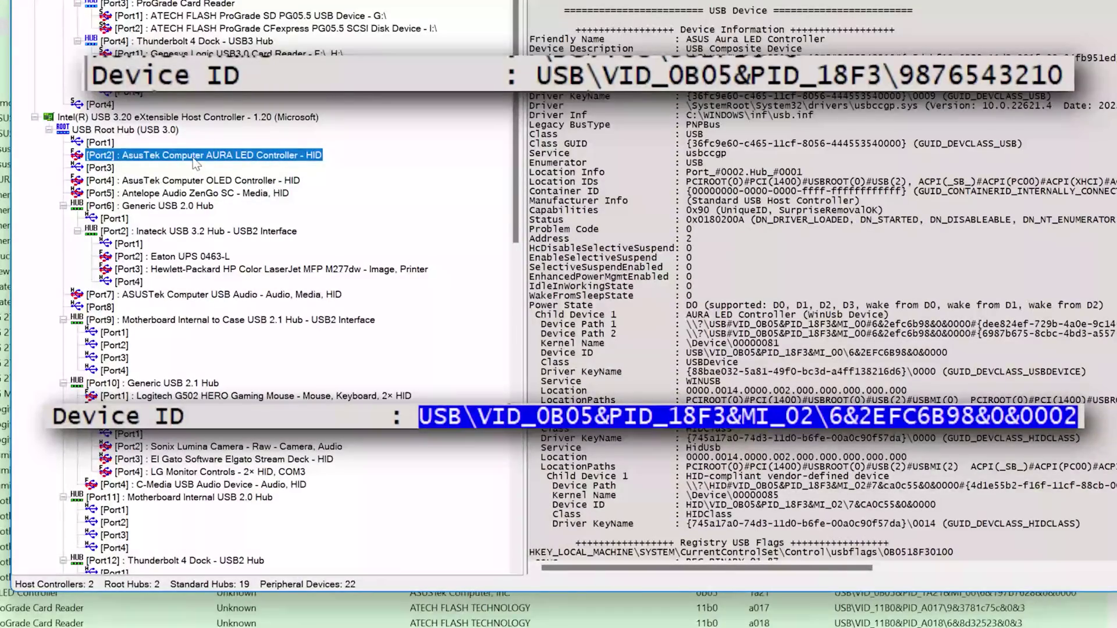